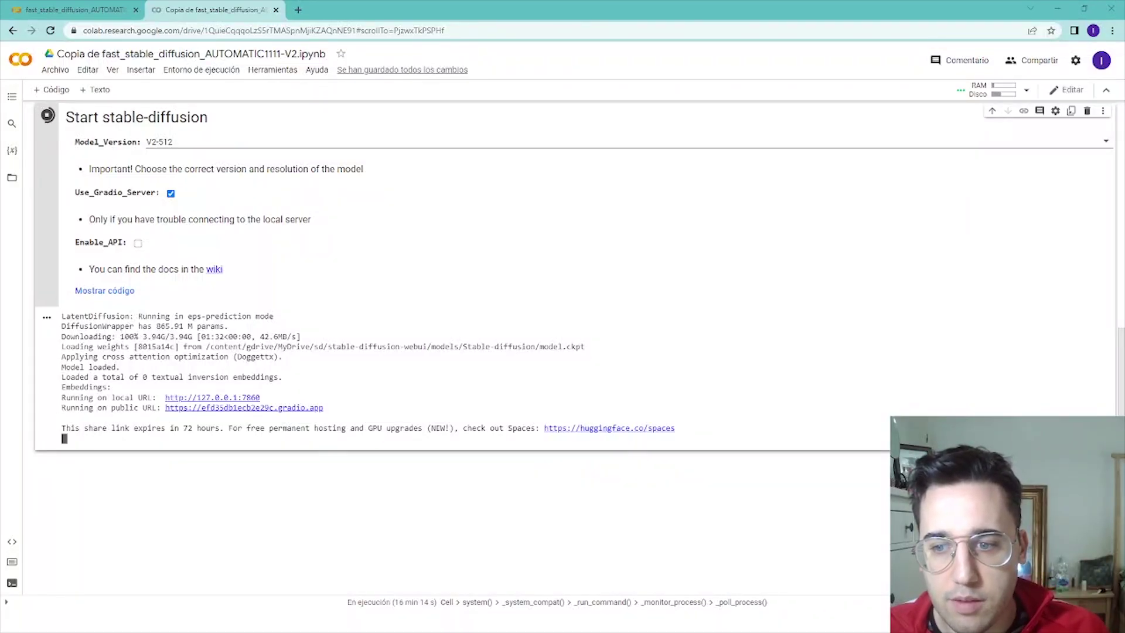
# Step: Open the public Gradio link, generate an image from the close up portrait prompt and close the web UI
pyautogui.click(235, 408)
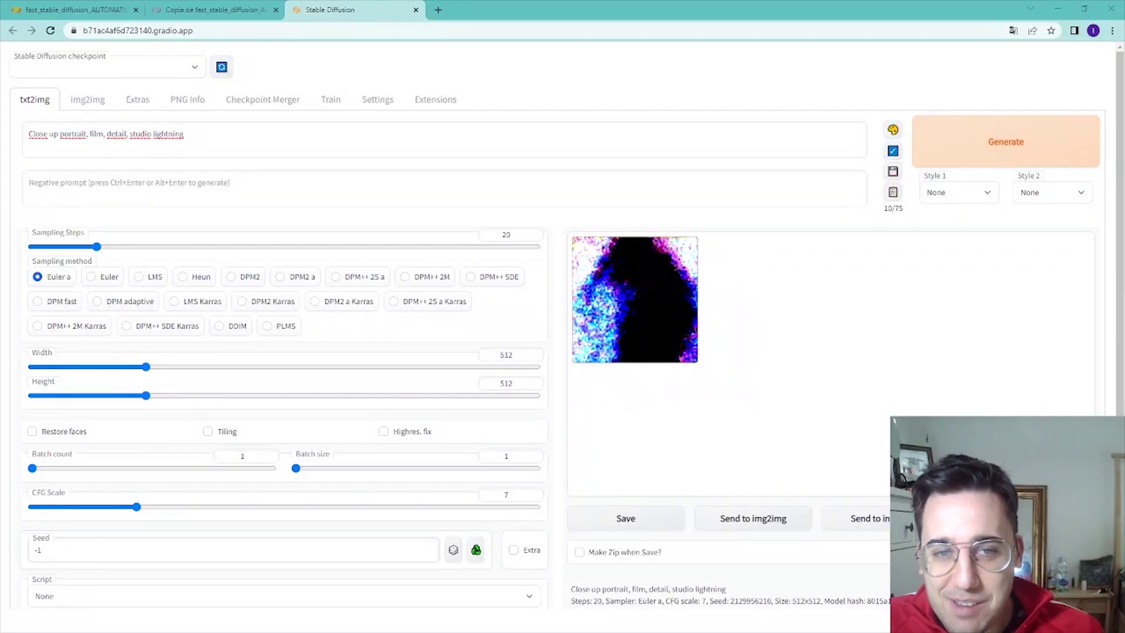
pyautogui.click(1014, 124)
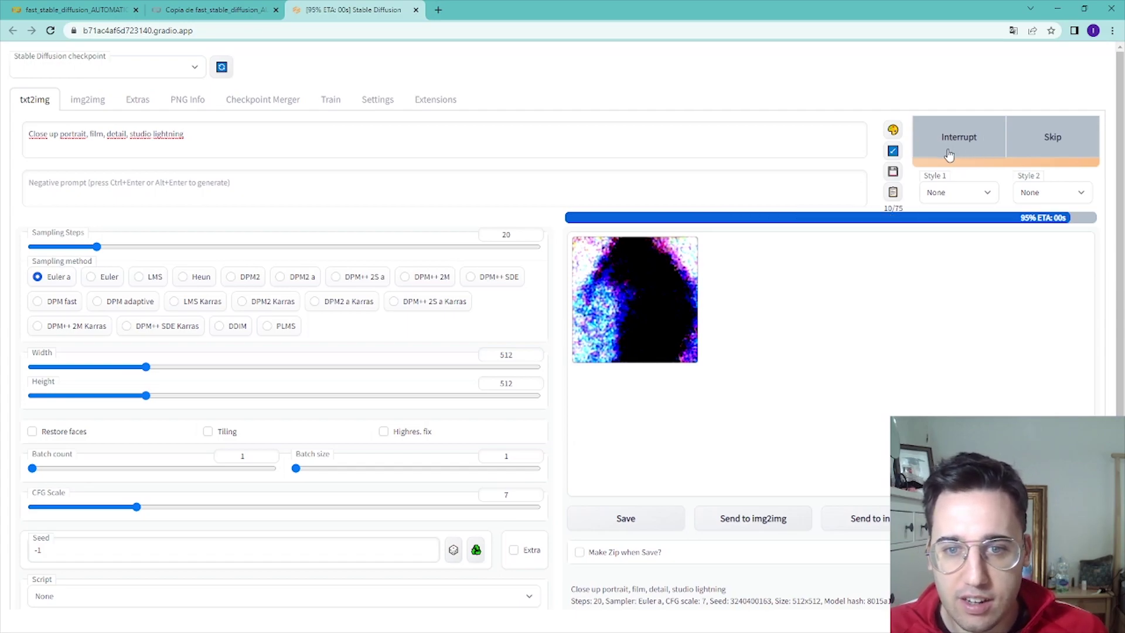
pyautogui.click(415, 10)
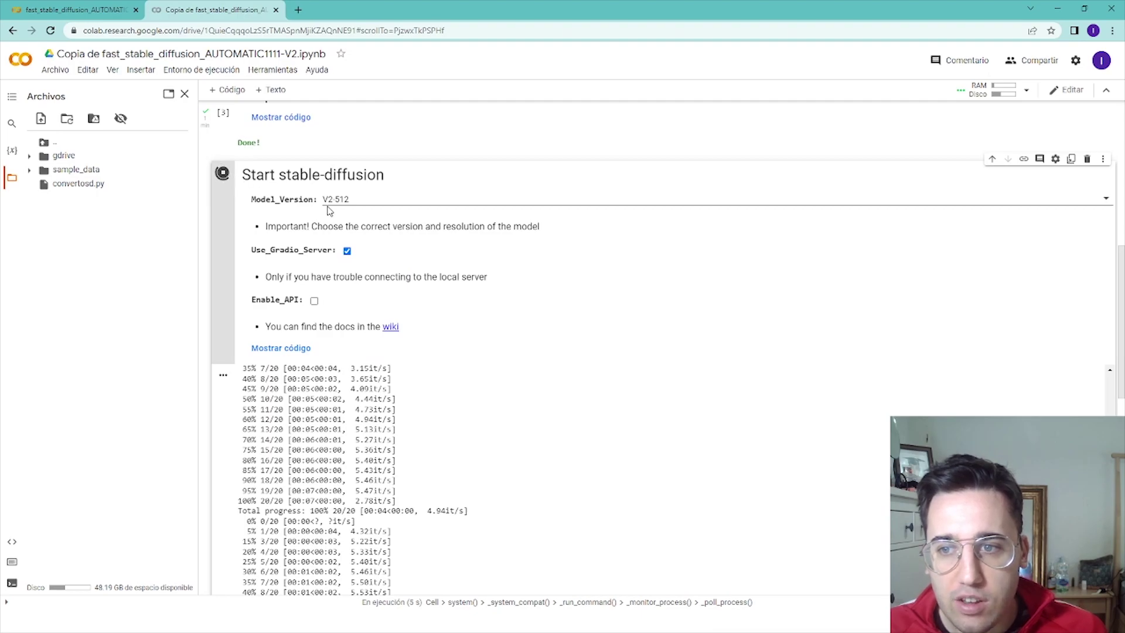
# Step: Stop the Start stable-diffusion cell, set Model_Version to V2-768 and run the cell again
pyautogui.click(222, 175)
pyautogui.click(223, 174)
pyautogui.click(223, 176)
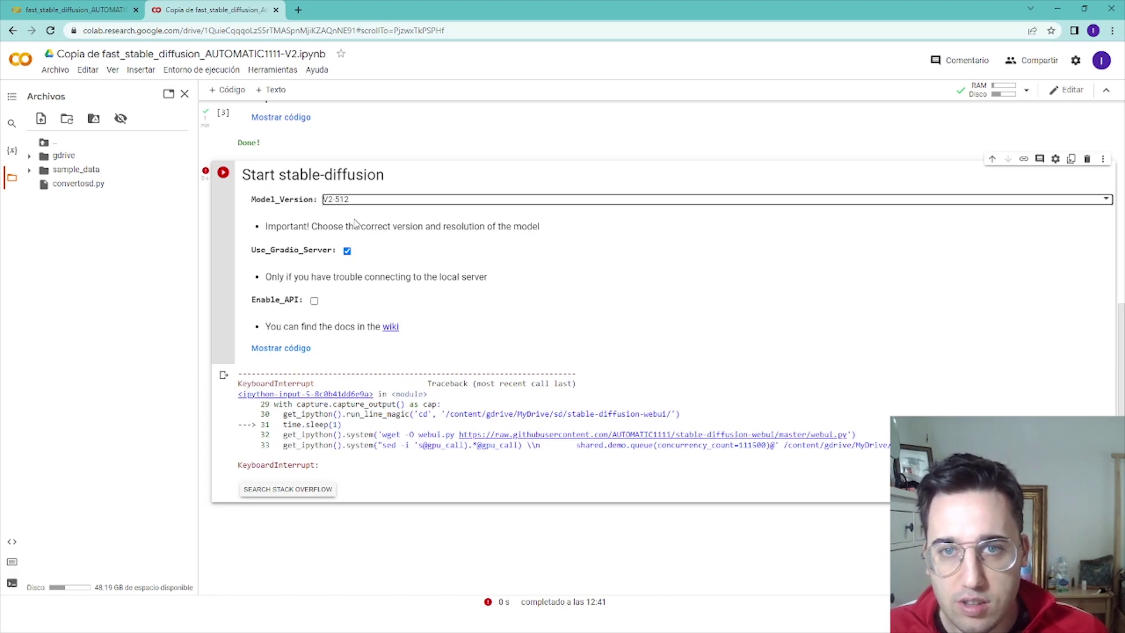
pyautogui.press('Down')
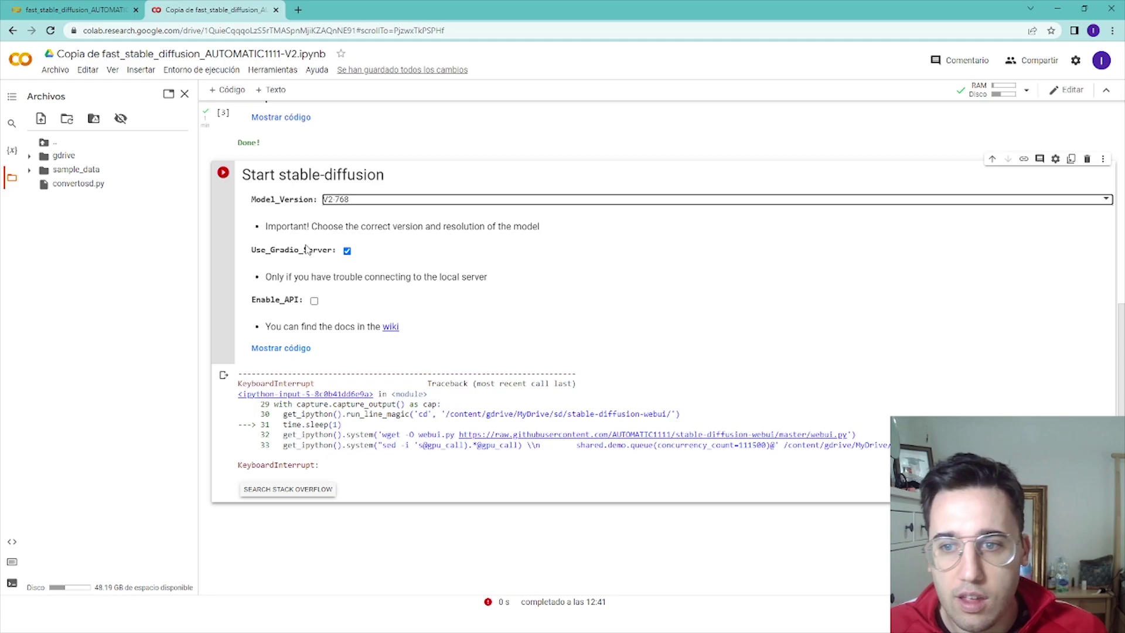
pyautogui.click(224, 174)
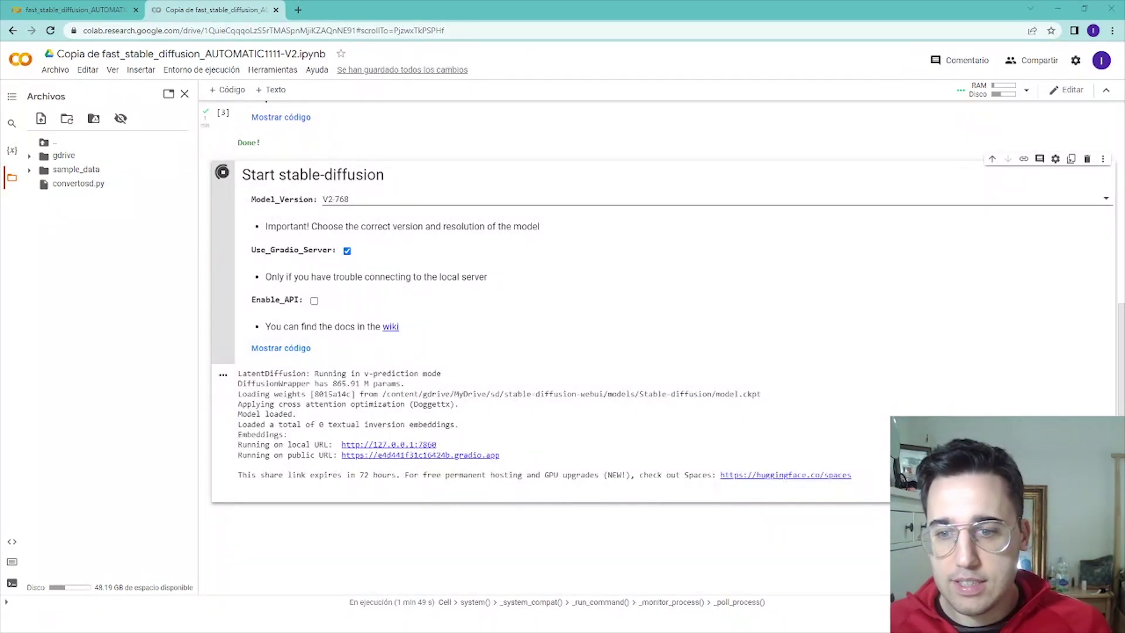
# Step: Open the restarted web UI through its public Gradio link and set the image width and height to 768
pyautogui.click(400, 454)
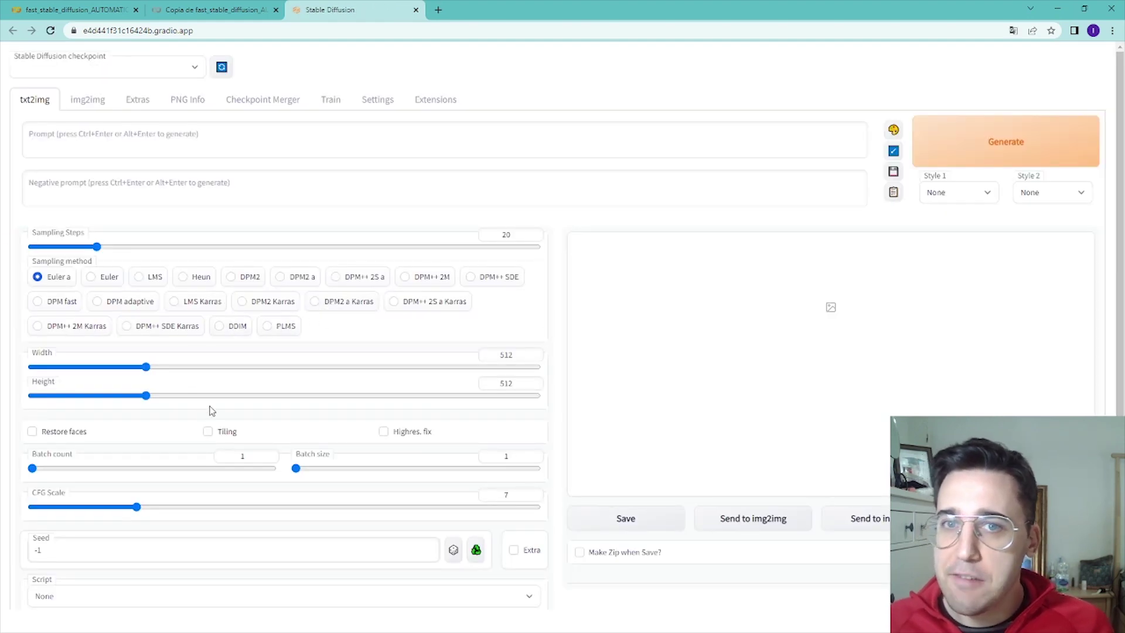
pyautogui.moveTo(147, 368); pyautogui.dragTo(212, 369)
pyautogui.moveTo(146, 396); pyautogui.dragTo(211, 396)
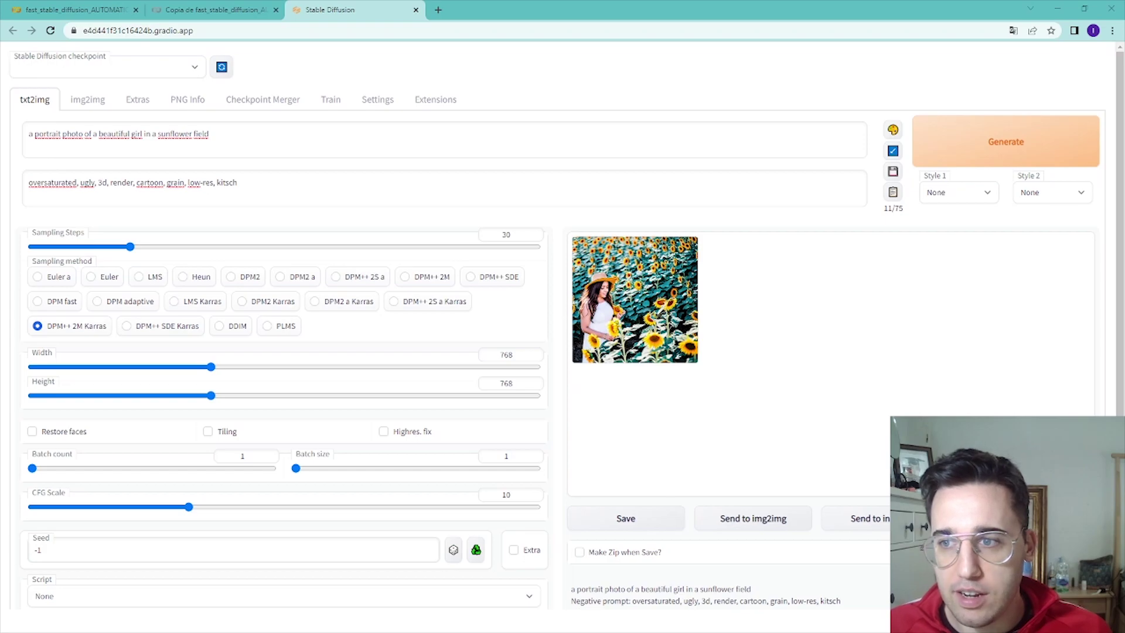
# Step: Examine the sunflower field prompt, its negative prompt and the generated image enlarged
pyautogui.moveTo(209, 134); pyautogui.dragTo(99, 134)
pyautogui.click(93, 134)
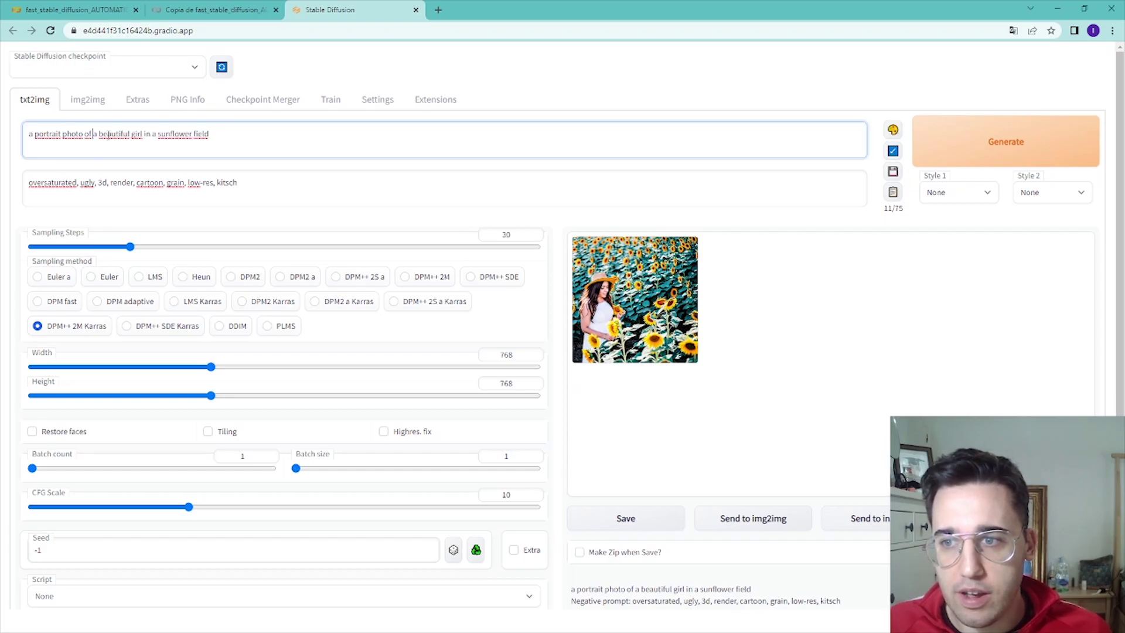
pyautogui.moveTo(168, 141); pyautogui.dragTo(266, 139)
pyautogui.click(266, 141)
pyautogui.click(256, 186)
pyautogui.moveTo(266, 193); pyautogui.dragTo(22, 184)
pyautogui.click(35, 186)
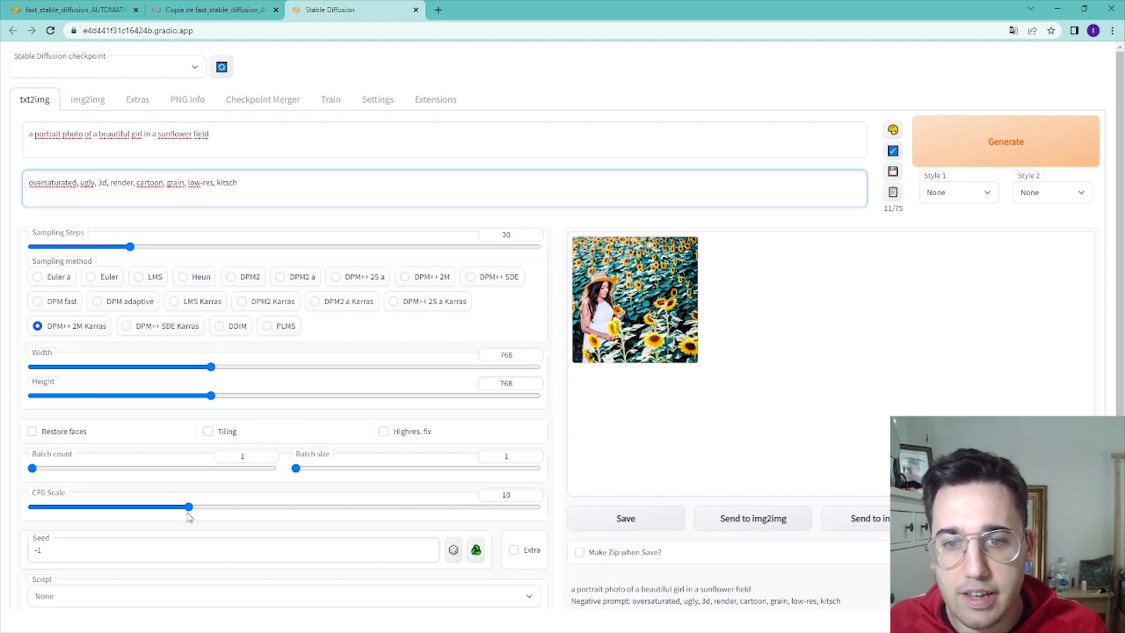
pyautogui.click(658, 324)
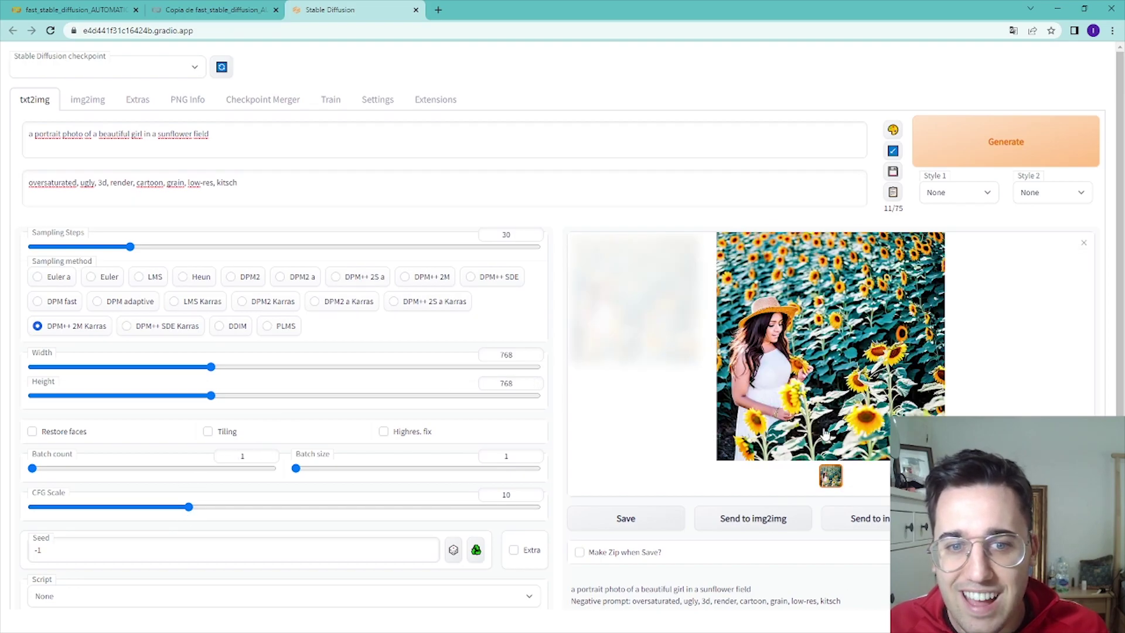
# Step: Generate another sunflower field portrait, view it at full size and close the viewer
pyautogui.click(967, 164)
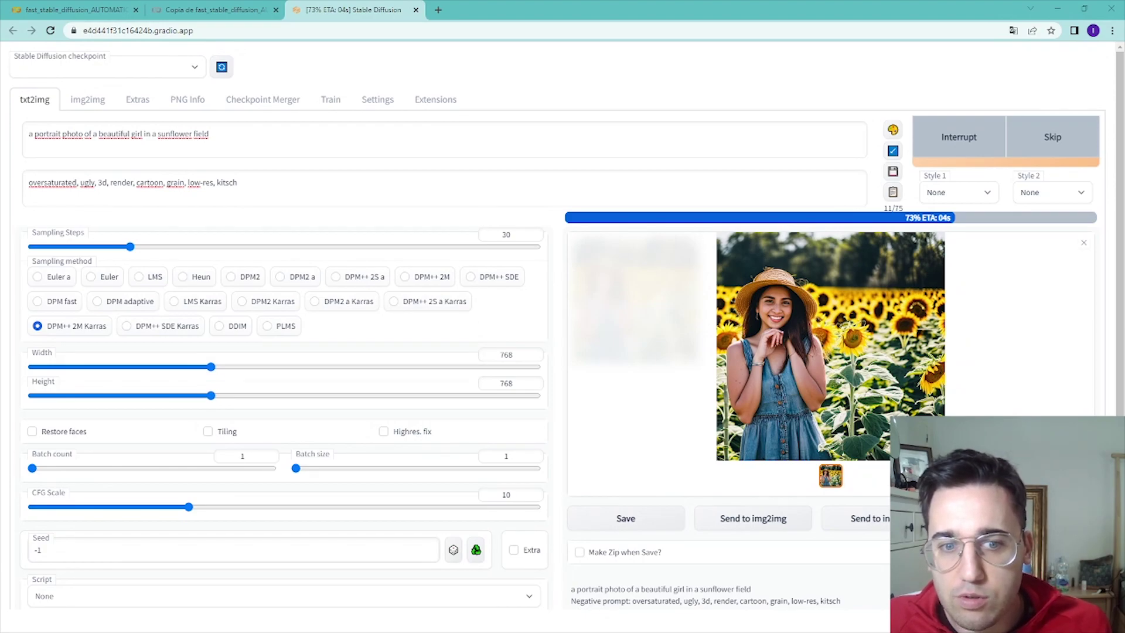
pyautogui.click(771, 361)
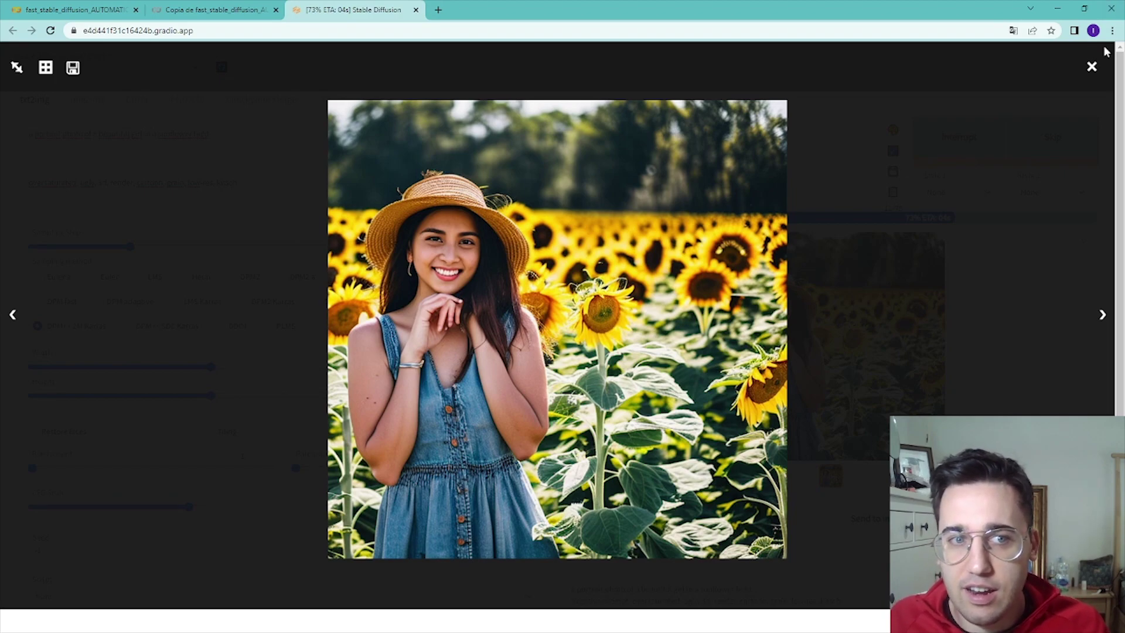
pyautogui.click(1092, 67)
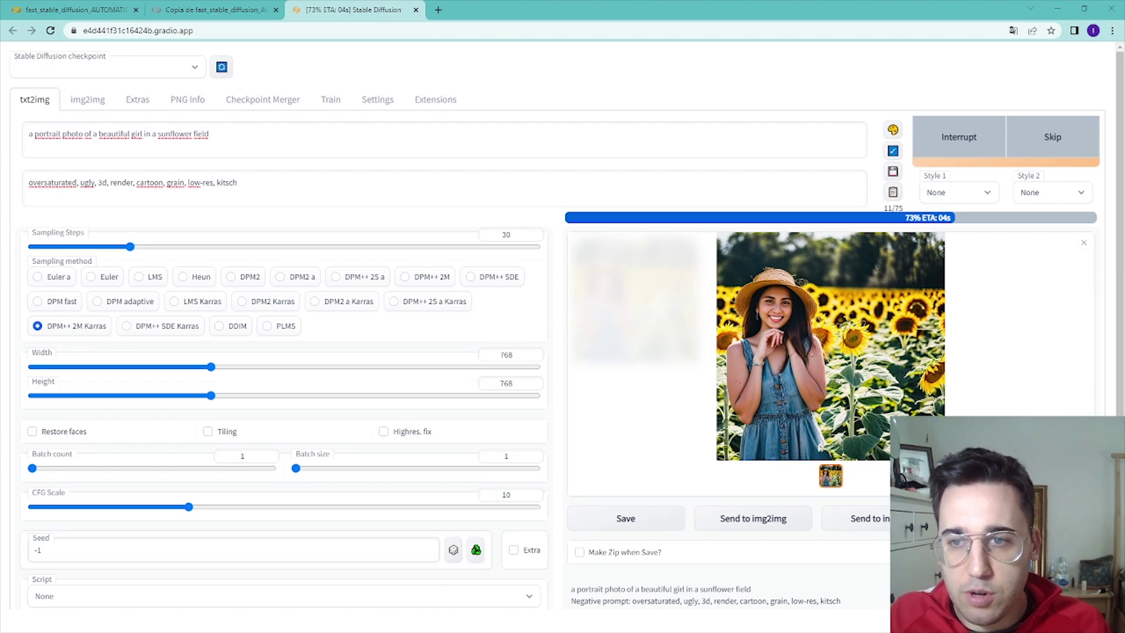
# Step: Replace the prompt with "Close up portrait, film, detail, studio lightning"
pyautogui.click(58, 138)
pyautogui.hotkey('ctrl', 'a')
pyautogui.write('Close up portrait, film, detail, studio lightning')
pyautogui.doubleClick(62, 132)
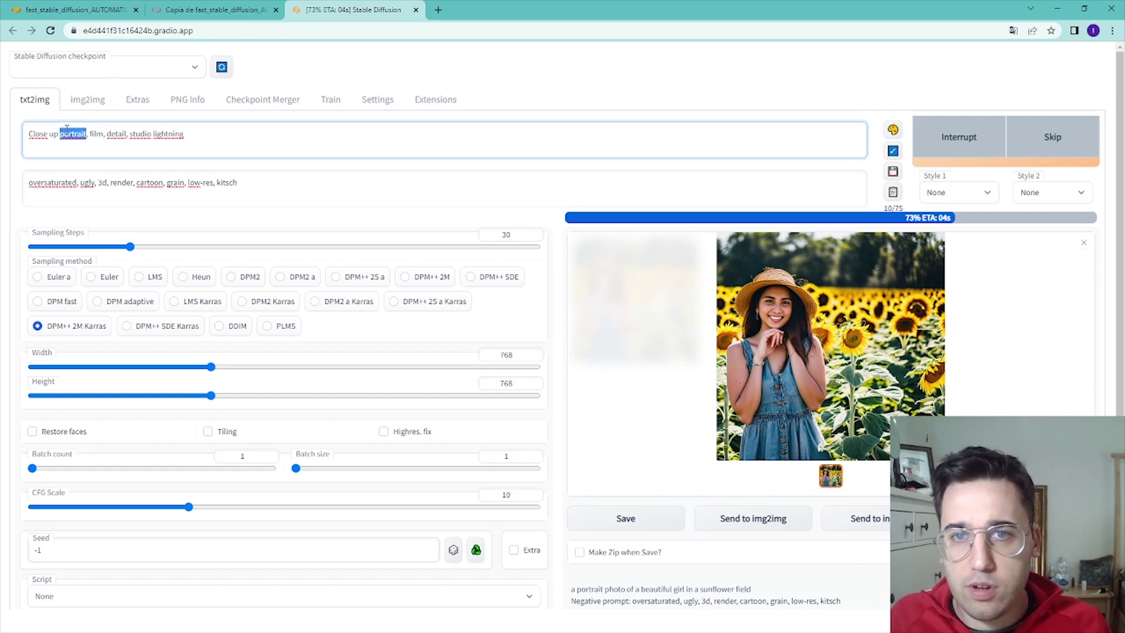
pyautogui.click(67, 131)
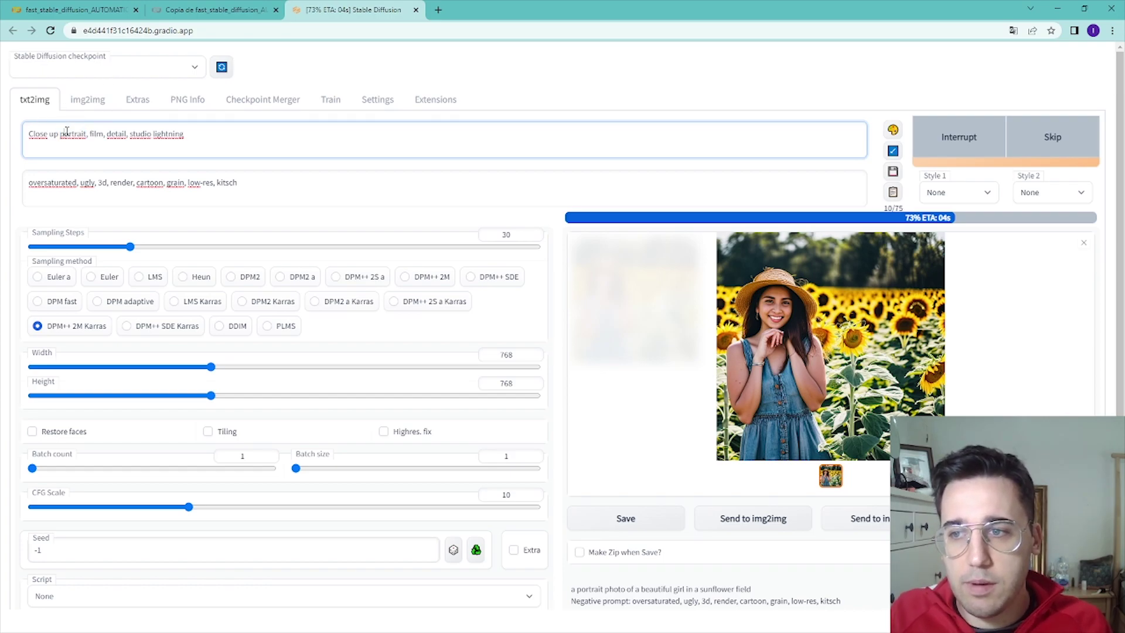
# Step: Change "Close up" to "face" at the start of the prompt
pyautogui.press('BackSpace')
pyautogui.press('BackSpace')
pyautogui.press('BackSpace')
pyautogui.press('BackSpace')
pyautogui.press('BackSpace')
pyautogui.press('BackSpace')
pyautogui.press('BackSpace')
pyautogui.press('BackSpace')
pyautogui.write('fac')
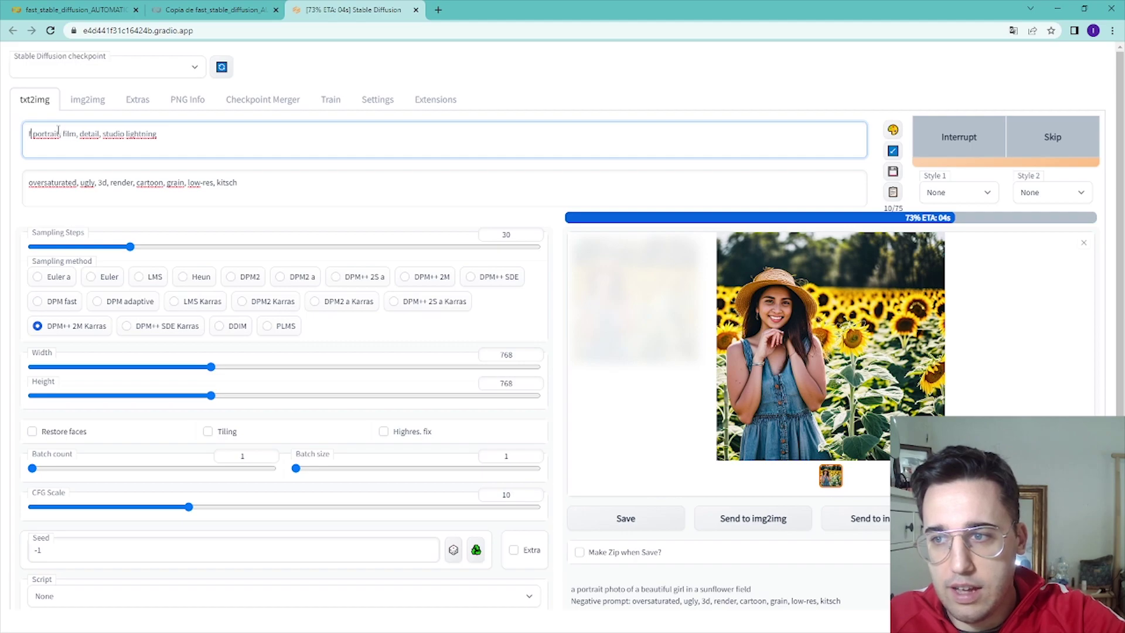
pyautogui.write('e')
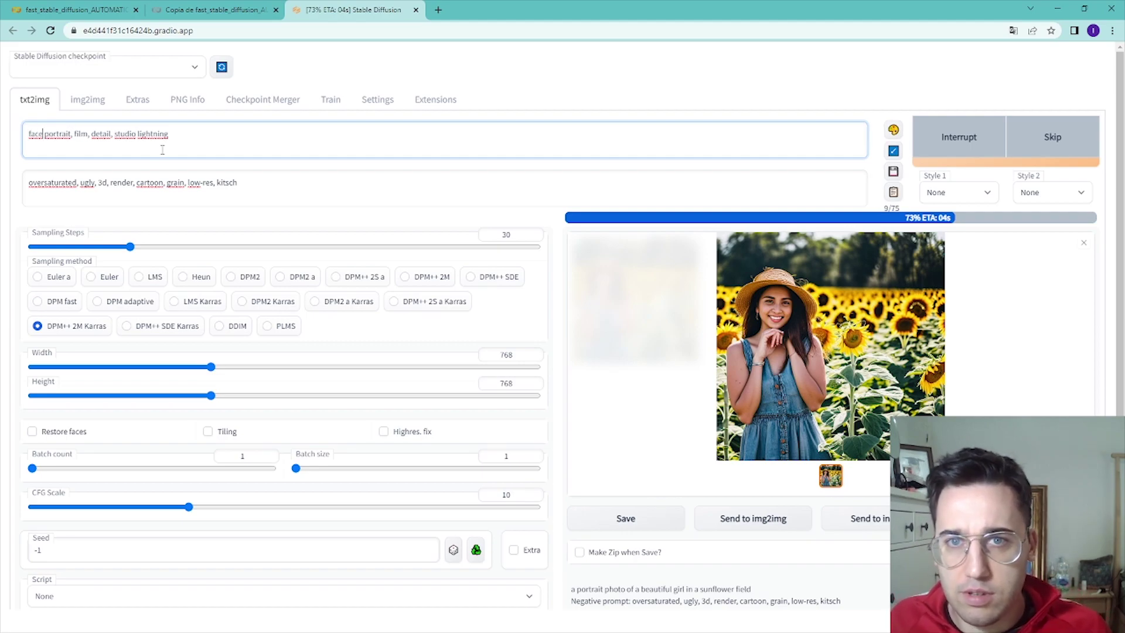
pyautogui.doubleClick(87, 132)
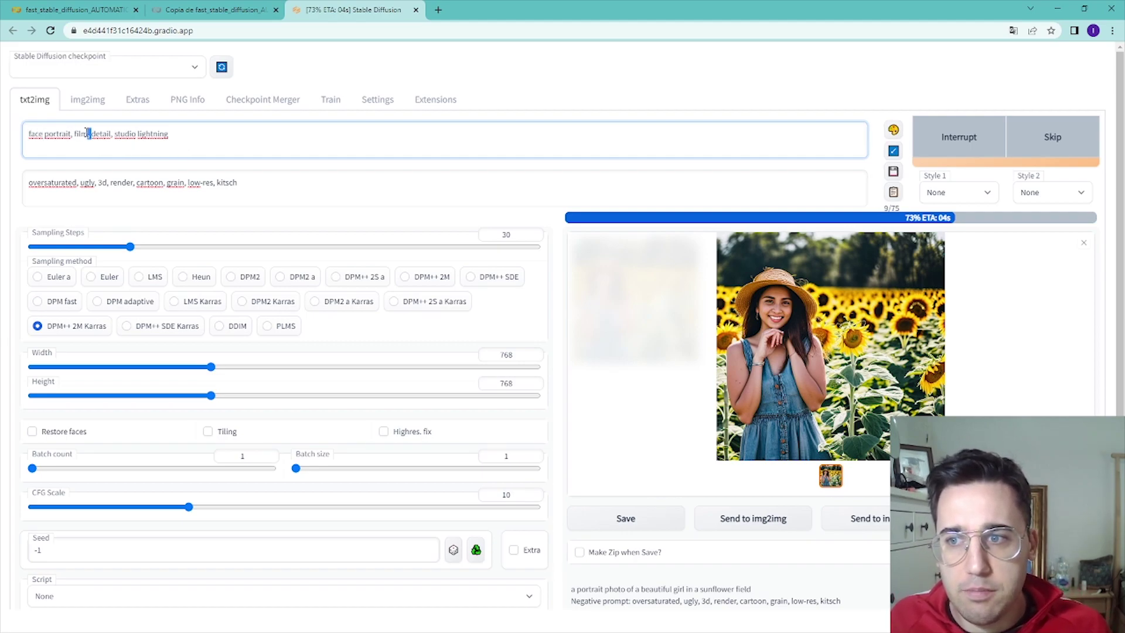
pyautogui.doubleClick(99, 133)
pyautogui.click(136, 134)
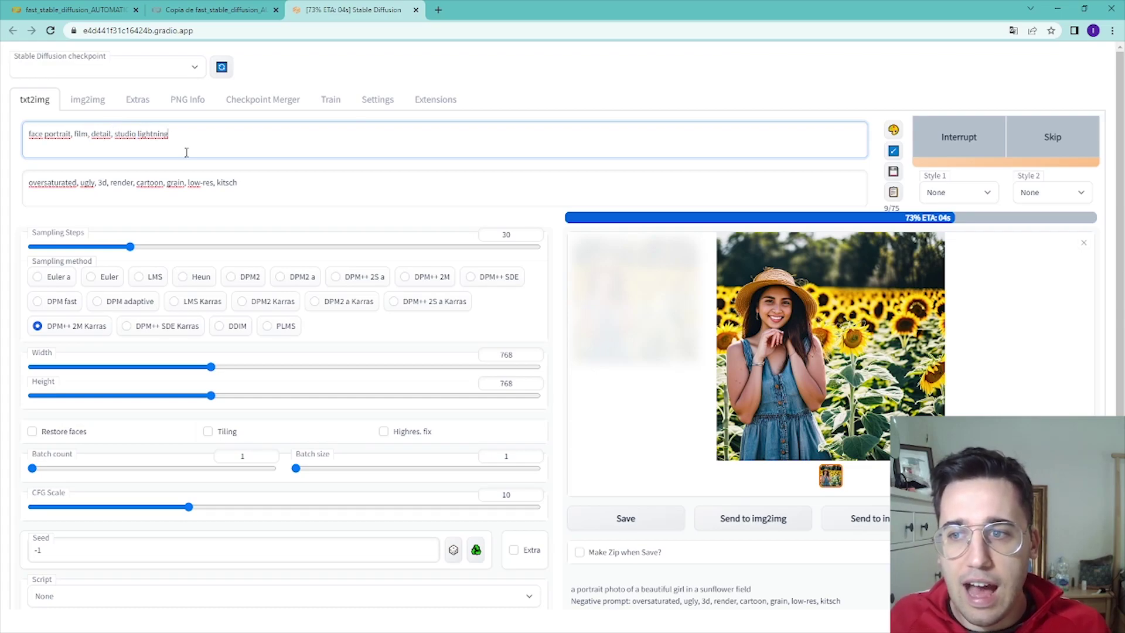
pyautogui.moveTo(238, 183); pyautogui.dragTo(2, 205)
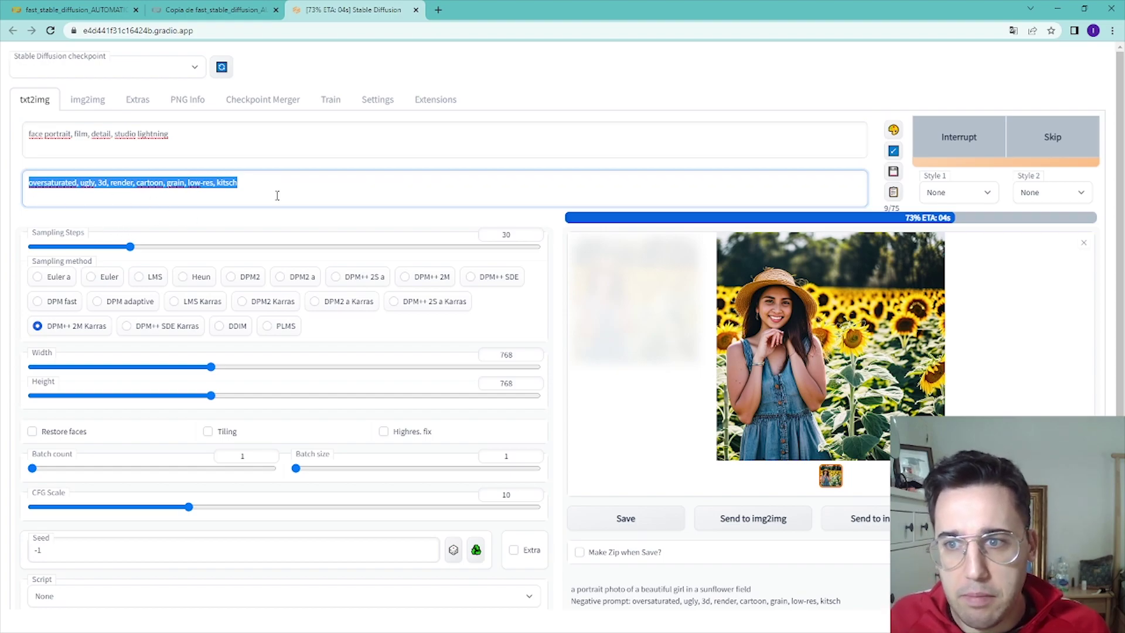
# Step: Try to interrupt the running image generation
pyautogui.click(899, 138)
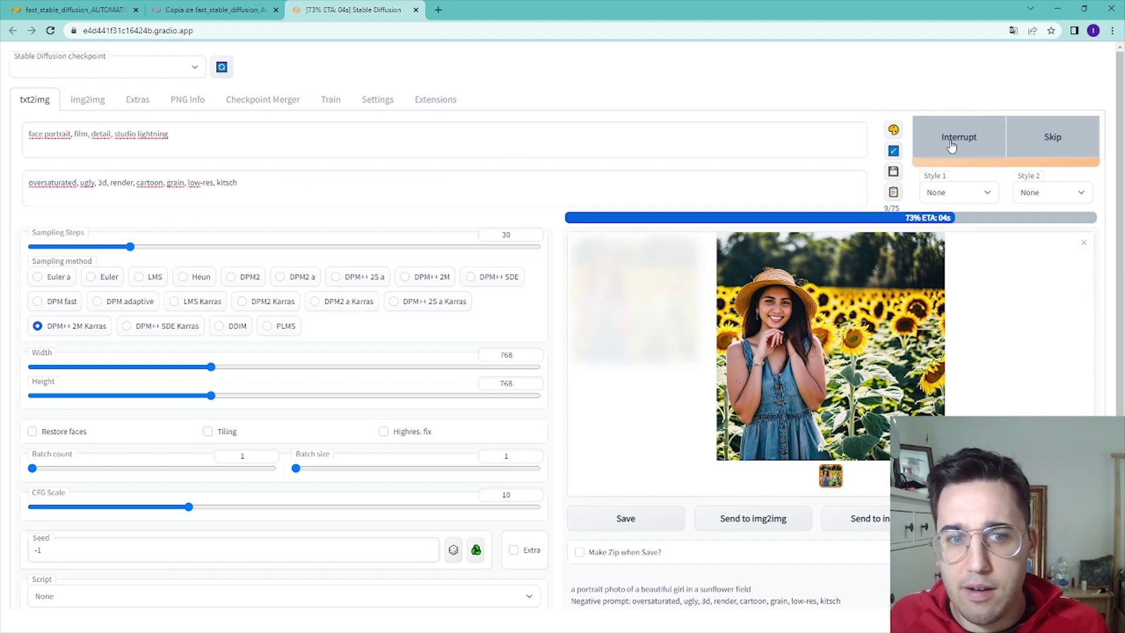
pyautogui.click(617, 140)
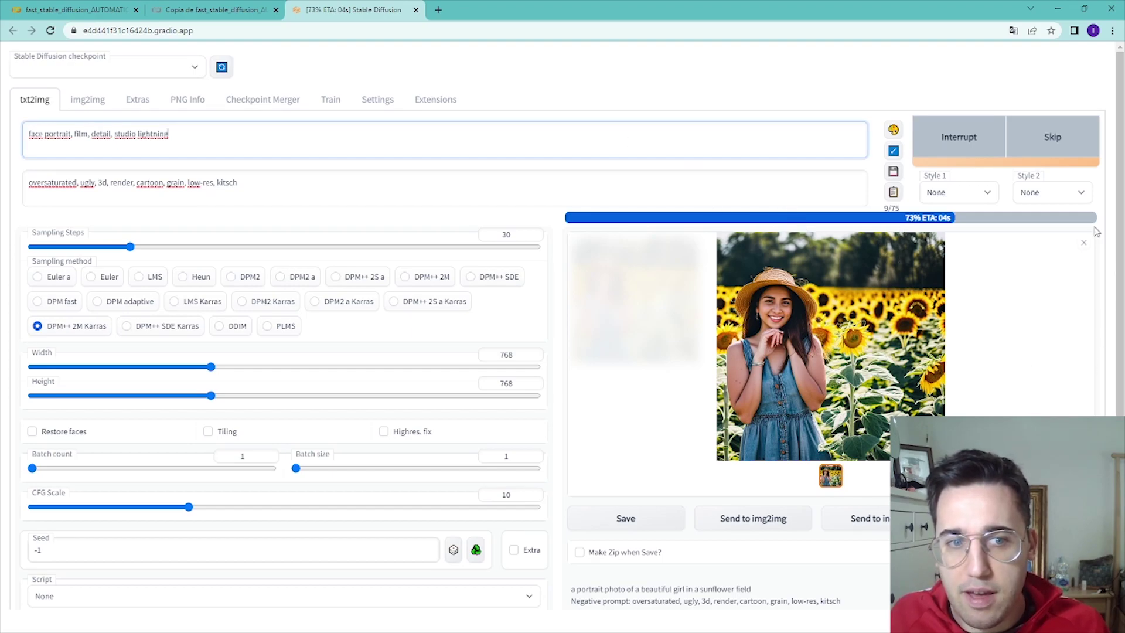
pyautogui.click(932, 143)
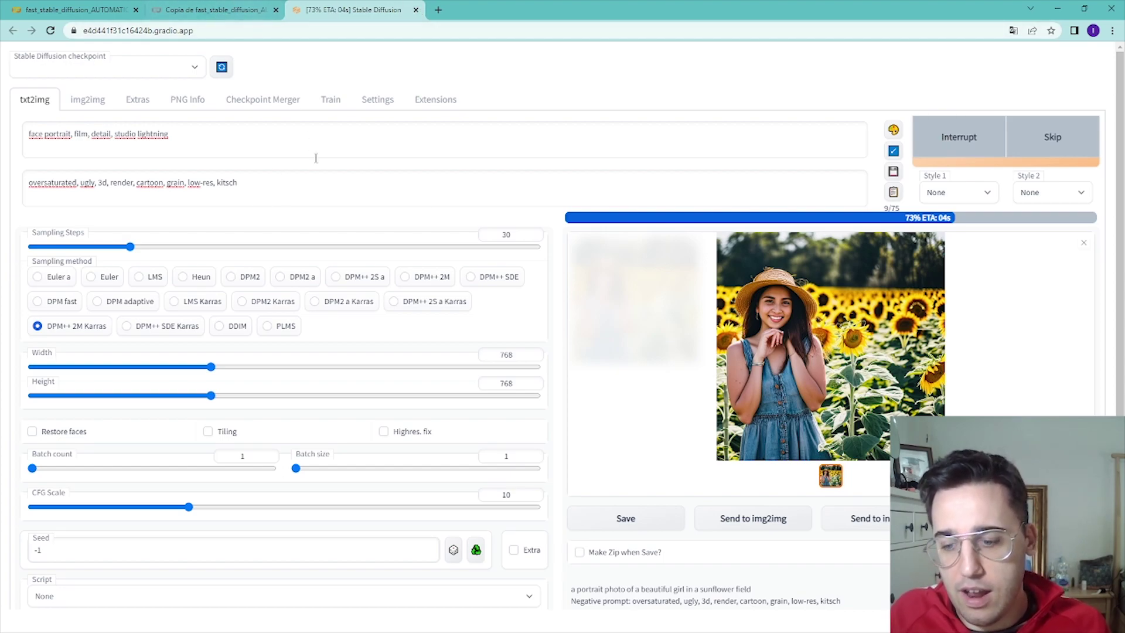
# Step: Copy the negative prompt text and reload the web UI page
pyautogui.click(159, 123)
pyautogui.hotkey('ctrl', 'a')
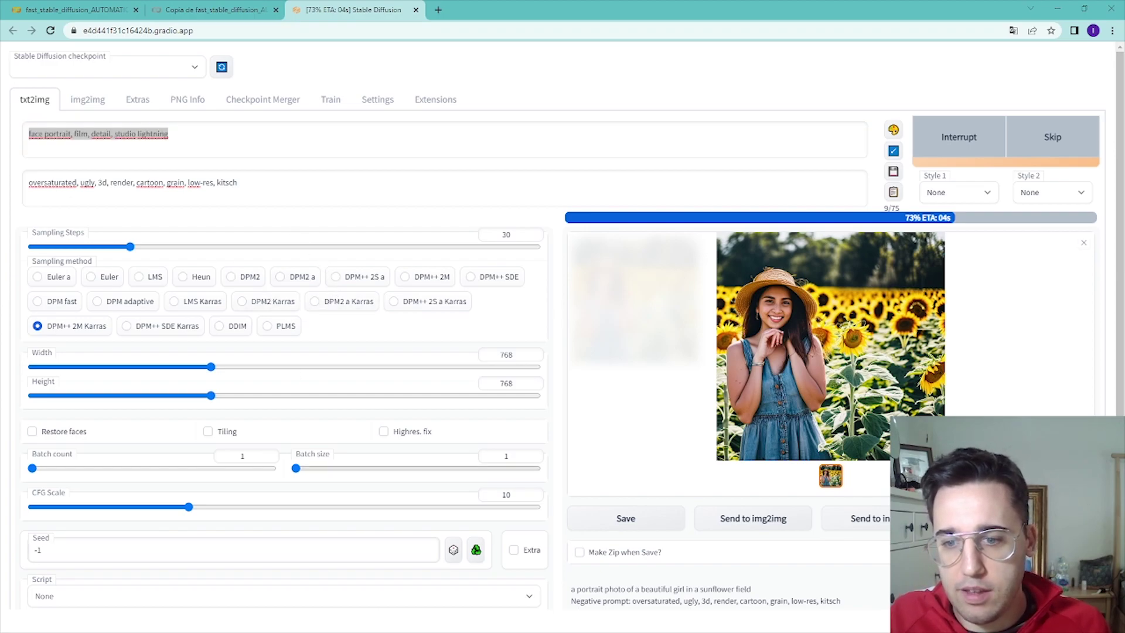
pyautogui.click(309, 247)
pyautogui.moveTo(313, 199); pyautogui.dragTo(28, 182)
pyautogui.hotkey('ctrl', 'c')
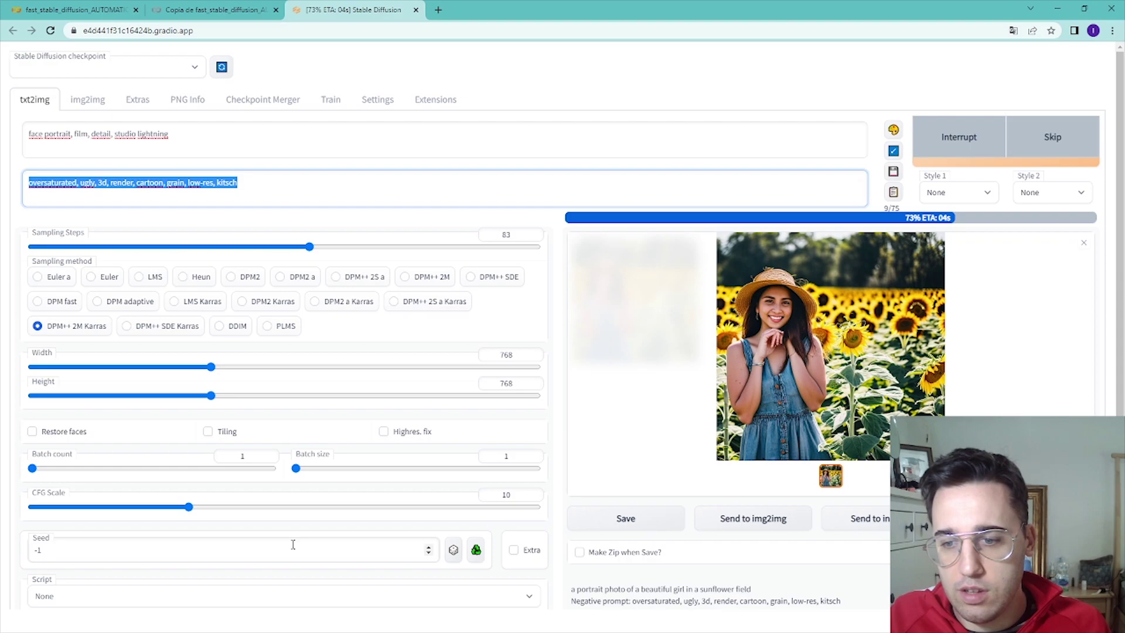
pyautogui.press('F5')
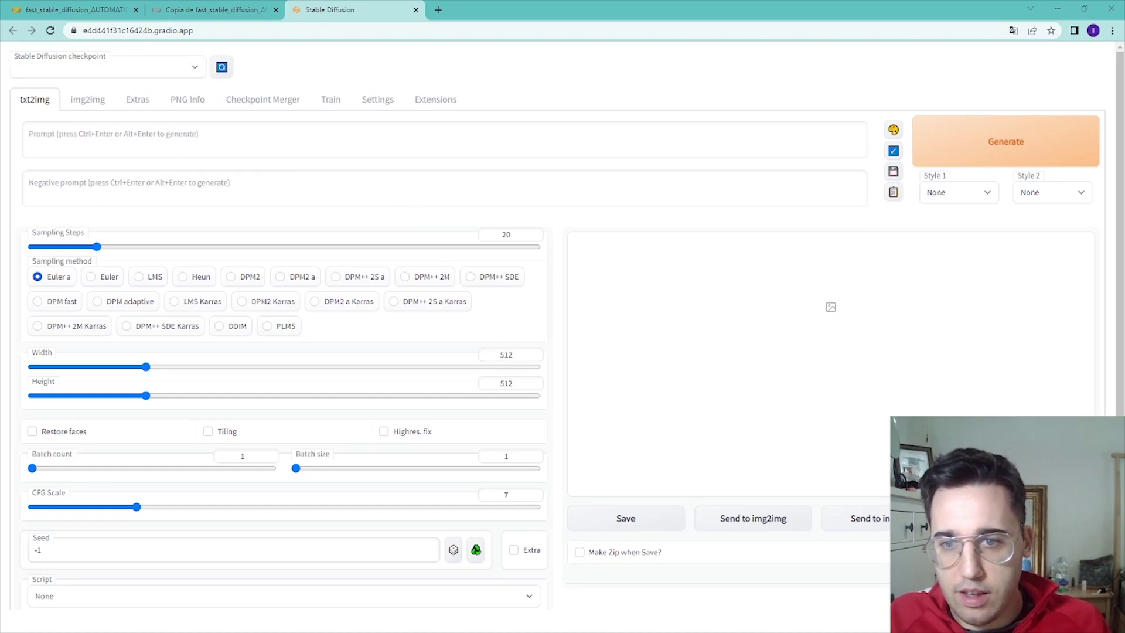
# Step: Enter the prompt "full face portrait, film, detail, studio lightning" and paste the copied negative prompt
pyautogui.click(70, 141)
pyautogui.write('Close up portrait, film, detail, studio lightning')
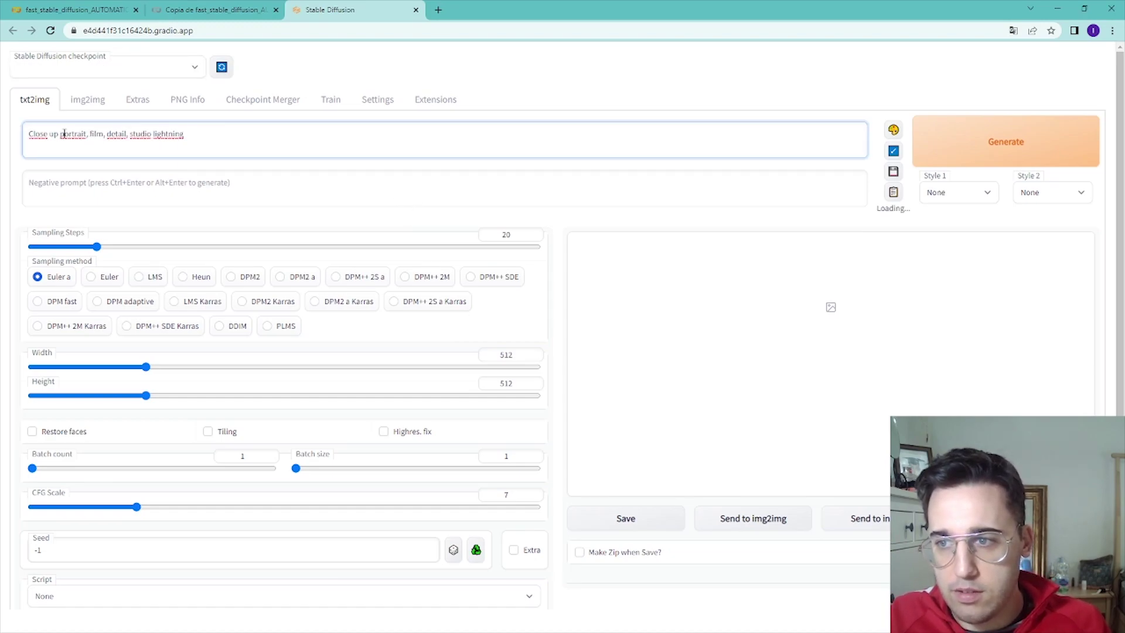
pyautogui.moveTo(60, 134); pyautogui.dragTo(28, 134)
pyautogui.press('BackSpace')
pyautogui.write('full')
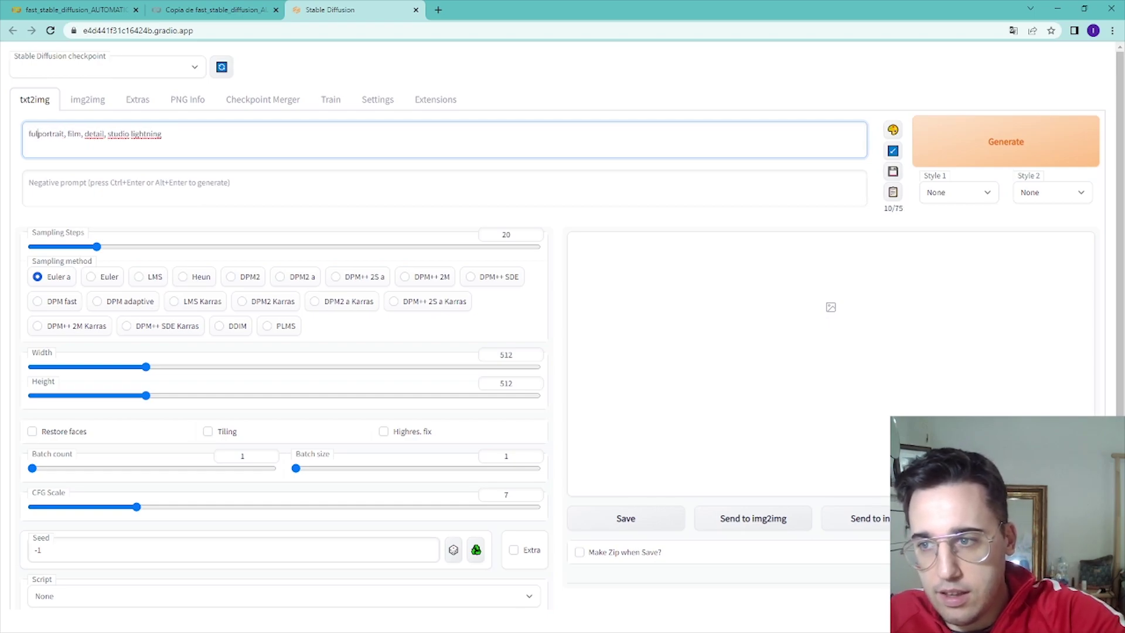
pyautogui.write(' face')
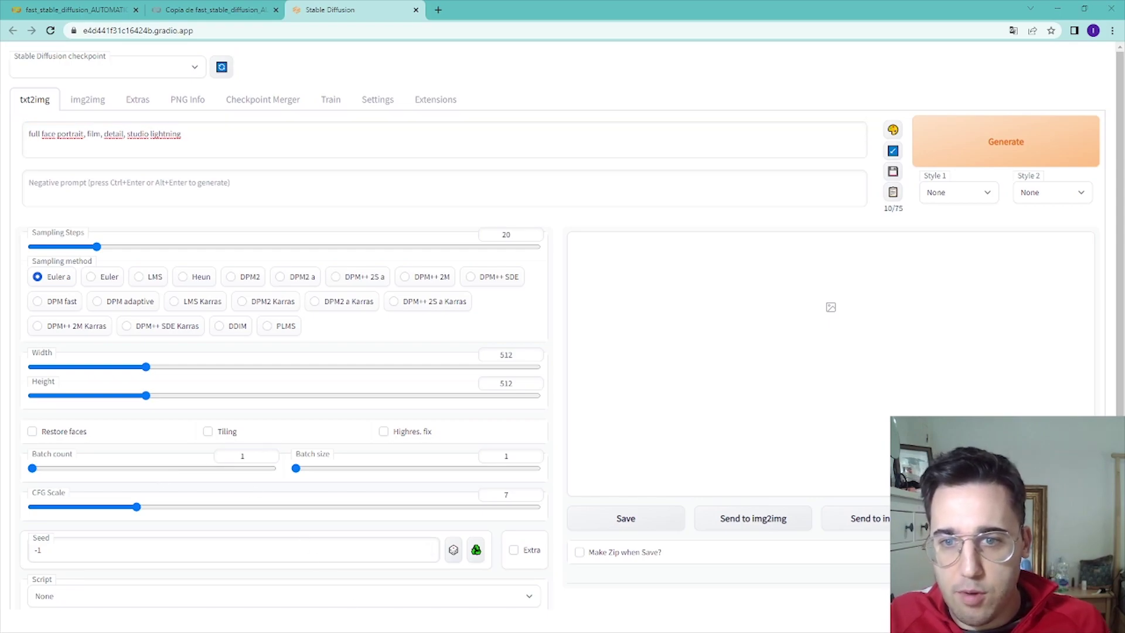
pyautogui.click(372, 202)
pyautogui.hotkey('ctrl', 'v')
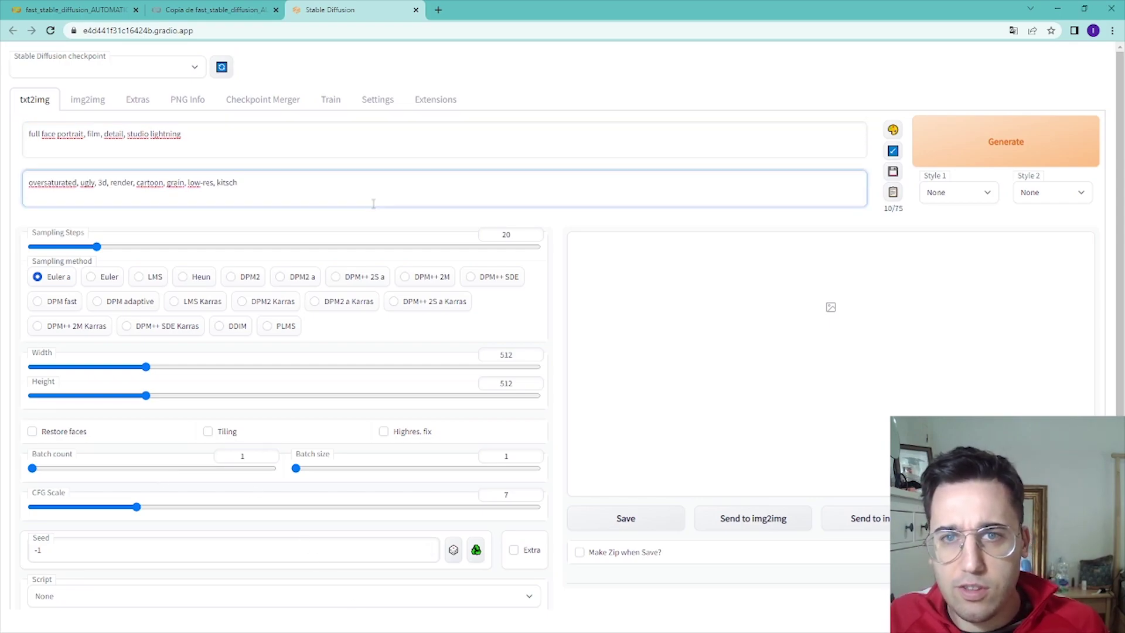
# Step: Configure generation with 30 sampling steps, DPM++ 2M Karras sampling, 768 width and height, and a CFG scale of 10
pyautogui.moveTo(98, 247); pyautogui.dragTo(130, 249)
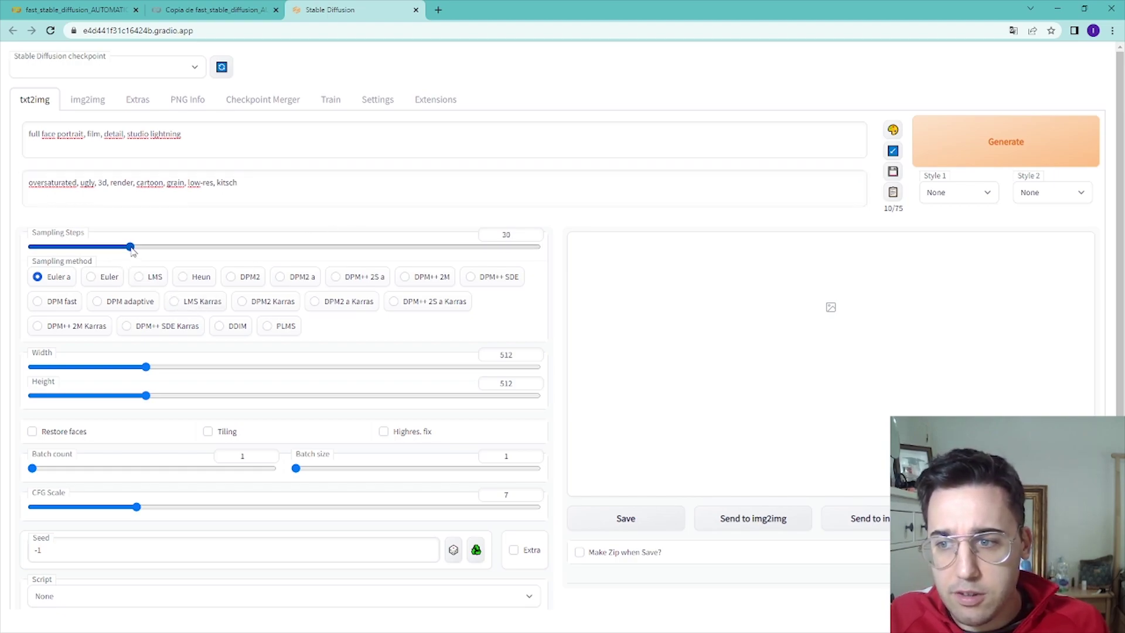
pyautogui.click(66, 332)
pyautogui.click(211, 367)
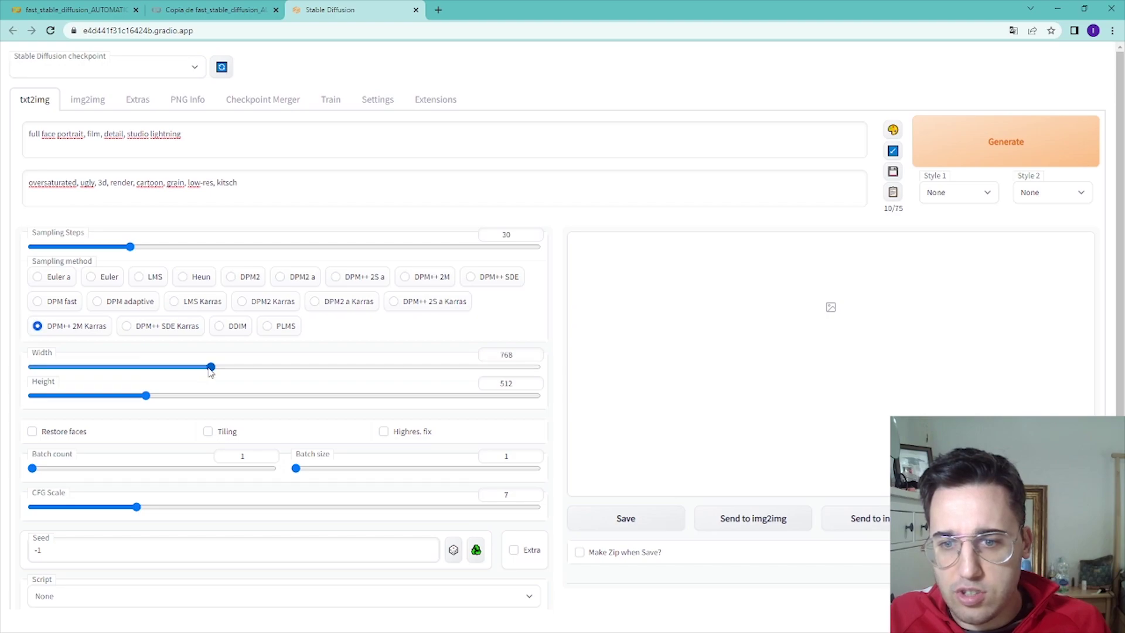
pyautogui.click(210, 396)
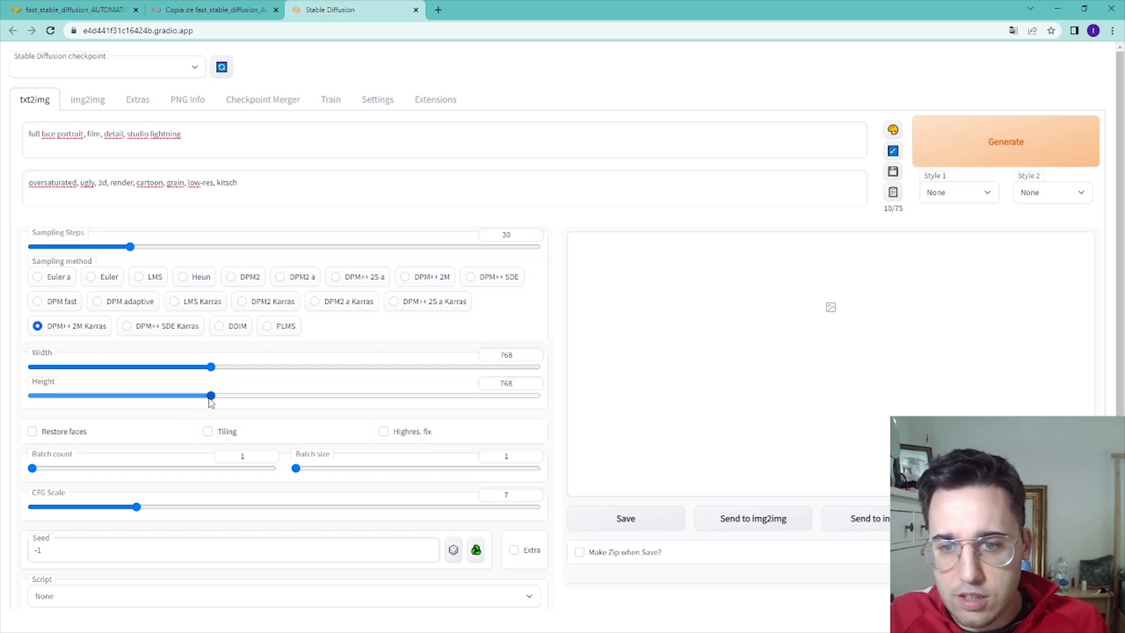
pyautogui.click(145, 508)
pyautogui.moveTo(147, 512); pyautogui.dragTo(192, 517)
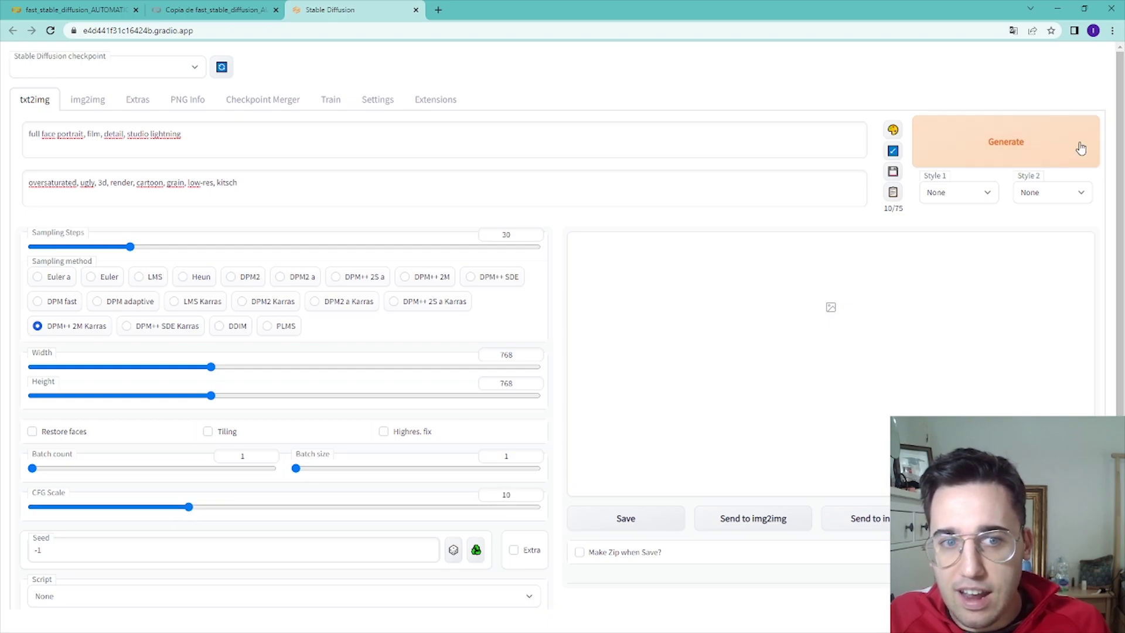
# Step: Generate the full face portrait and close its enlarged preview
pyautogui.click(1020, 153)
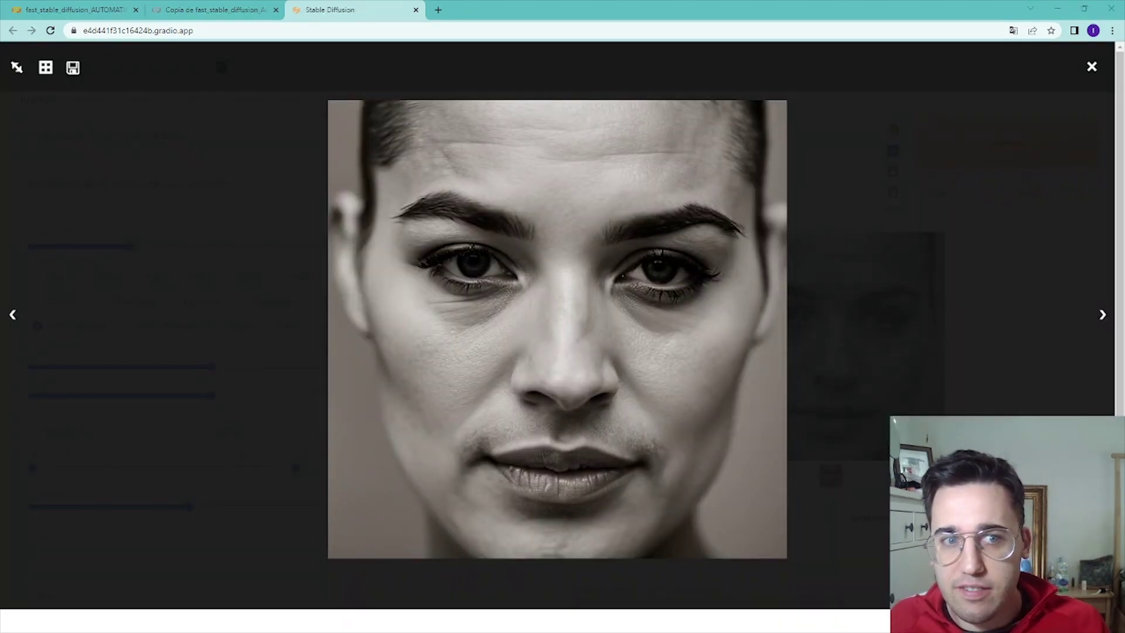
pyautogui.click(1092, 66)
# Step: Add "black and white" to the end of the negative prompt and generate another portrait
pyautogui.click(289, 174)
pyautogui.write(', bl')
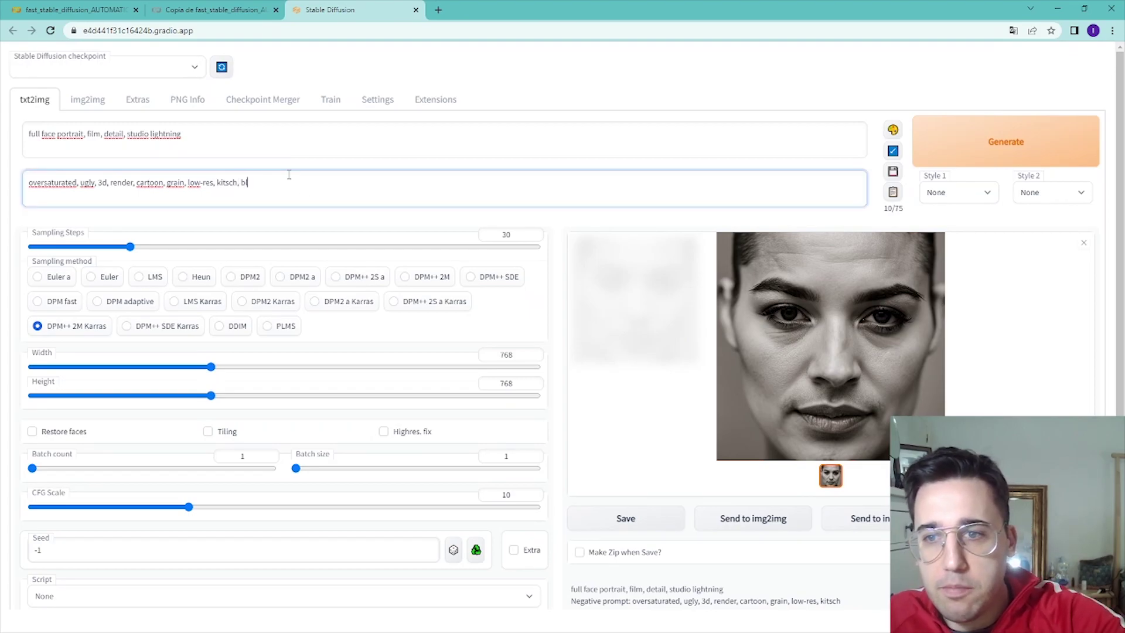
pyautogui.write('ack and white')
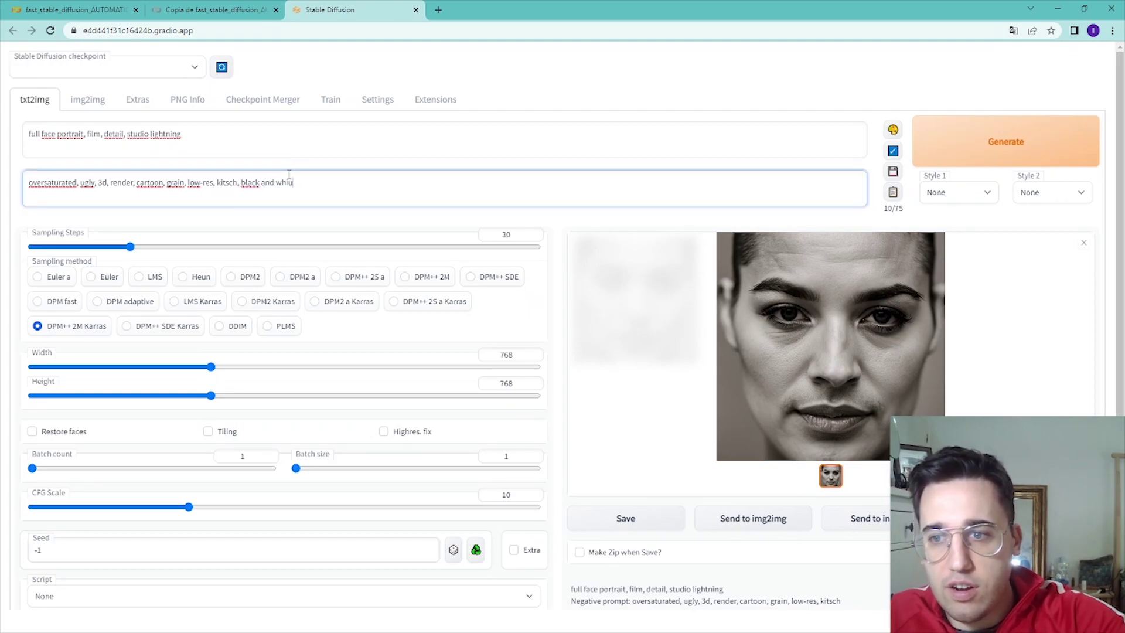
pyautogui.click(1011, 152)
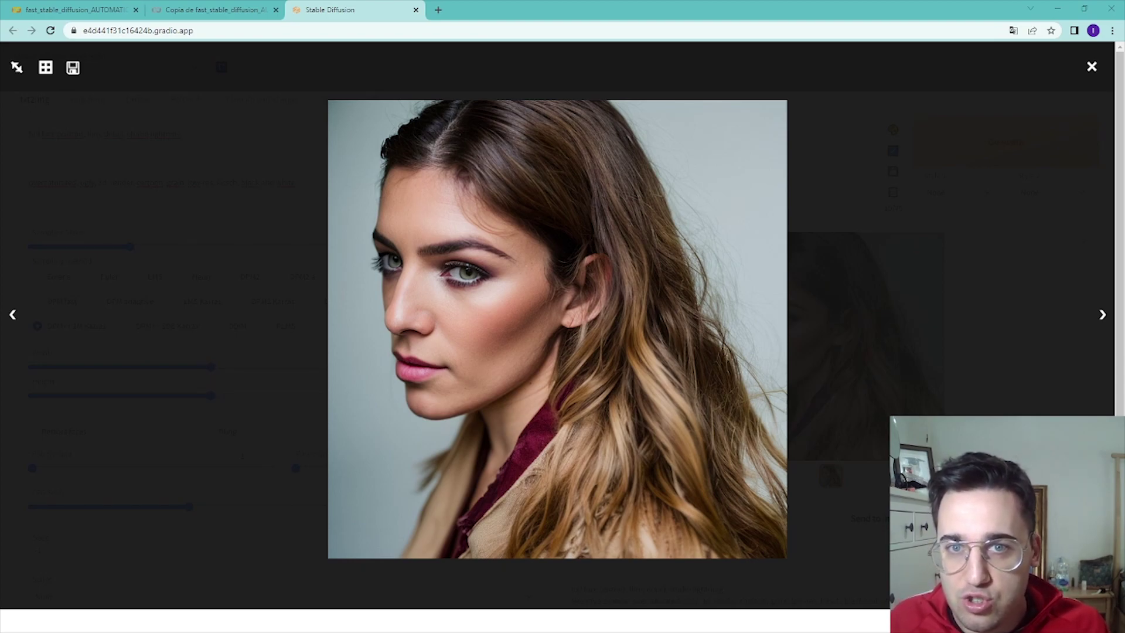
pyautogui.press('Escape')
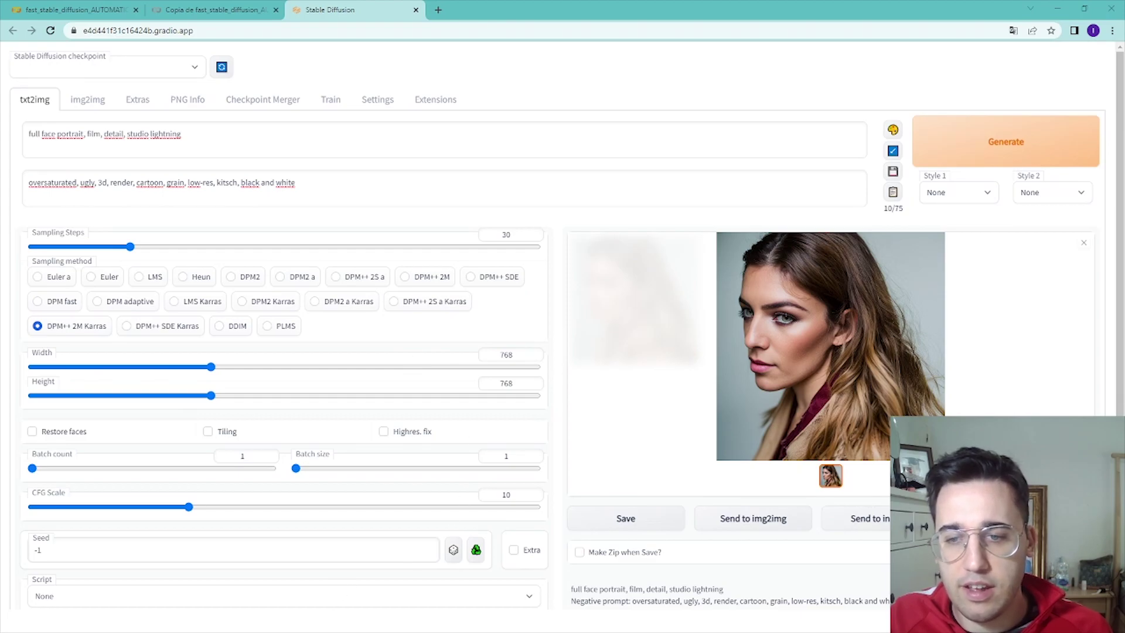
# Step: Replace the prompt with a Rembrandt painting of a natural ((young)) woman as (medieval knight), headshot, blonde hair, blue eyes, dramatic lighting, forest, castle
pyautogui.click(239, 134)
pyautogui.hotkey('ctrl', 'a')
pyautogui.write('a beautiful painting by Rembrandt of a natural ((young)) woman as (medieval knight), headshot, textured skin, (((skin pores))), birthmark, blonde hair, blue eyes, dramatic lighting, forest, castle')
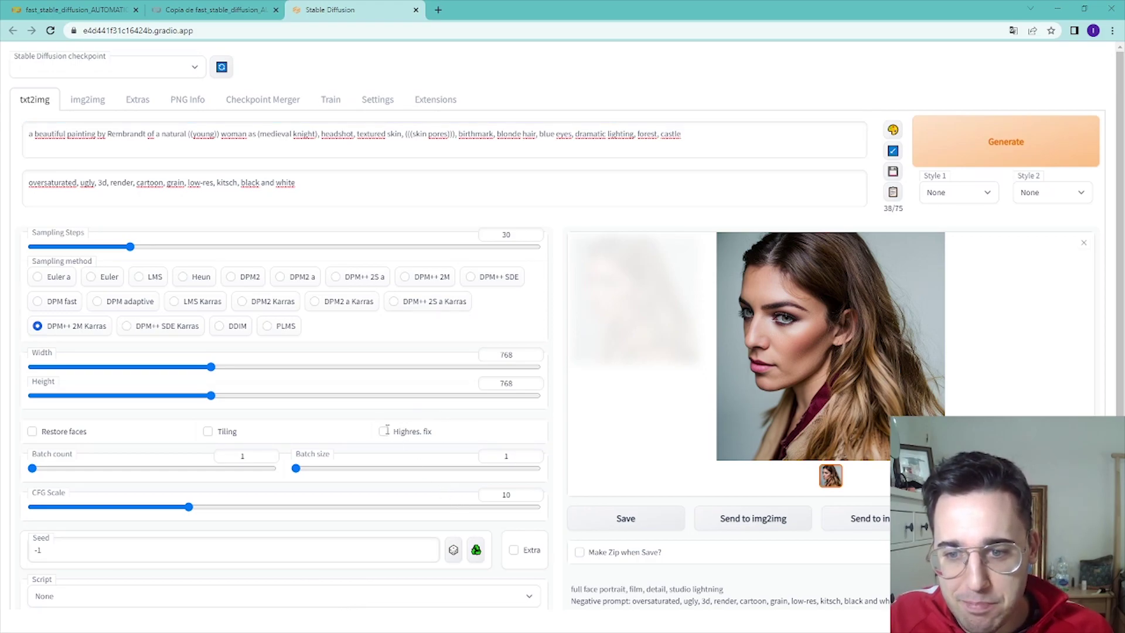
# Step: Replace the negative prompt with the list running from "make up, ugly, hands, blurry, low resolution" to "too many fingers, long neck"
pyautogui.click(395, 201)
pyautogui.hotkey('ctrl', 'a')
pyautogui.write('make up, ugly, hands, blurry, low resolution, animated, cartoon, lowres, text, error, cropped, worst quality, low quality, jpeg artifacts, ugly, duplicate, morbid, mutilated, out of frame, extra fingers, mutated hands, poorly drawn hands, poorly drawn face, mutation, deformed, blurry, dehydrated, bad anatomy, bad proportions, extra limbs, cloned face, disfigured, gross proportions, malformed limbs, missing arms, missing legs, extra arms, extra legs, fused fingers, too many fingers, long neck')
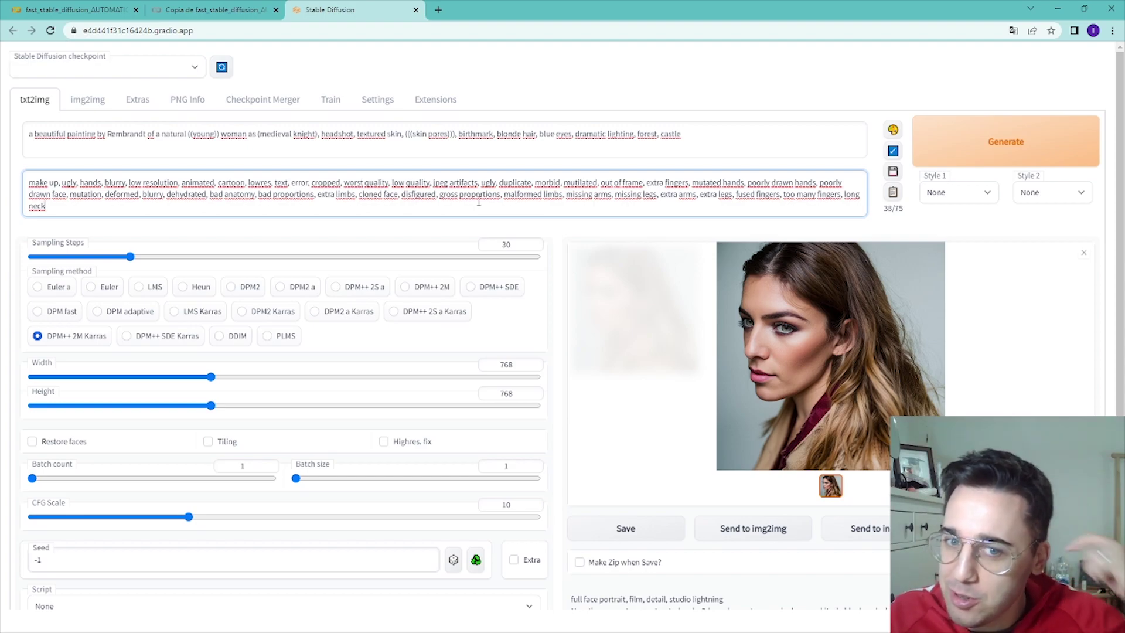
# Step: Check the wording of the Rembrandt medieval knight prompt and generate the image
pyautogui.click(96, 136)
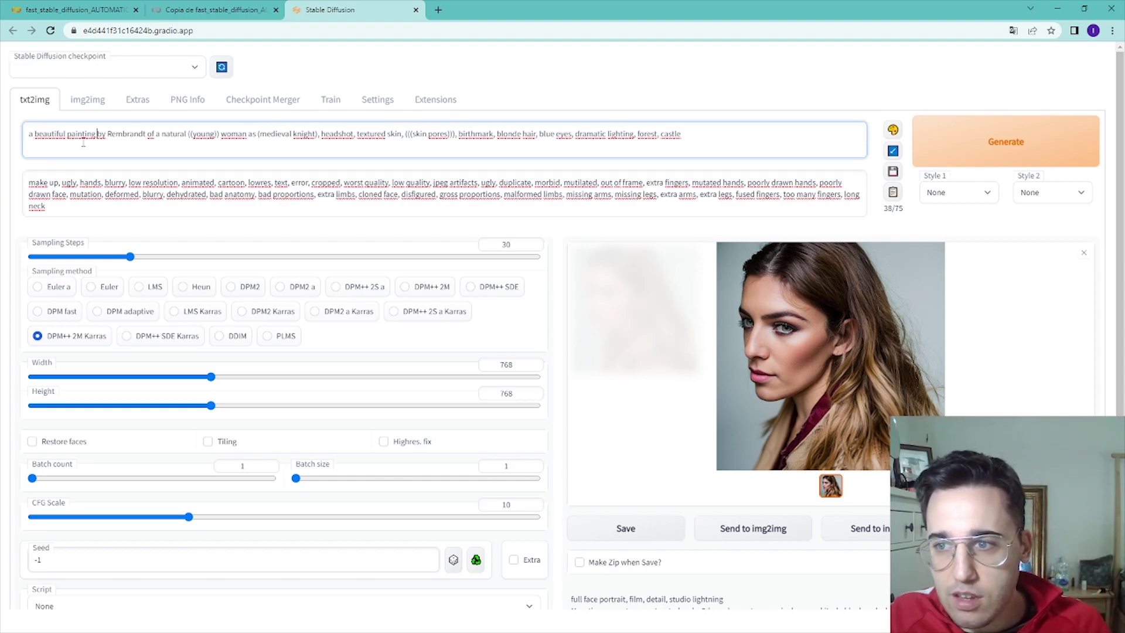
pyautogui.doubleClick(120, 136)
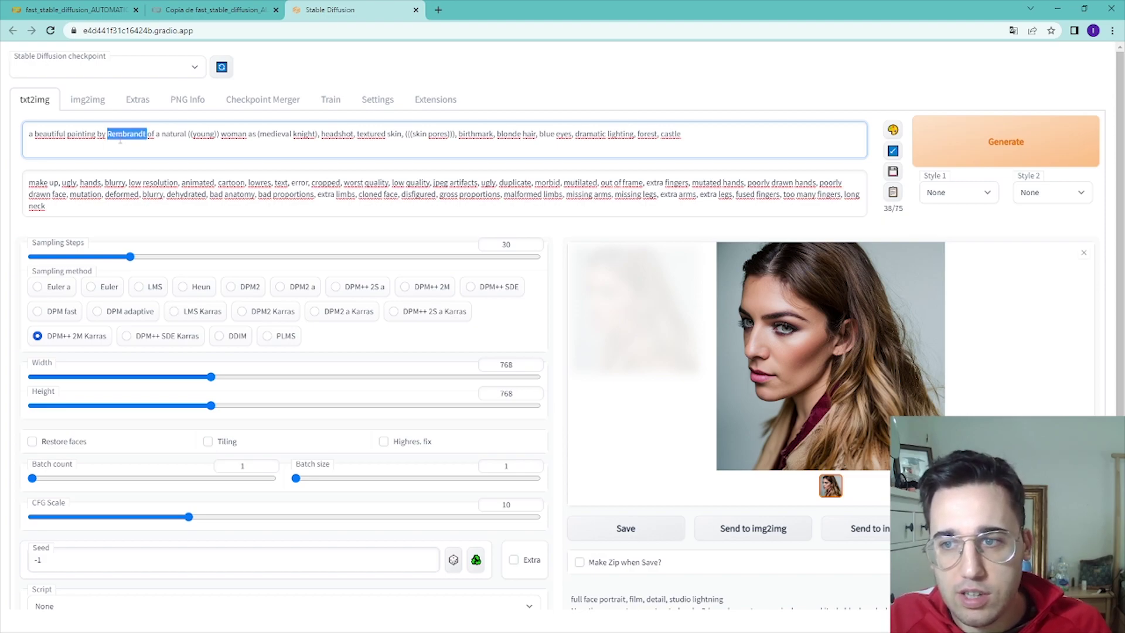
pyautogui.click(180, 135)
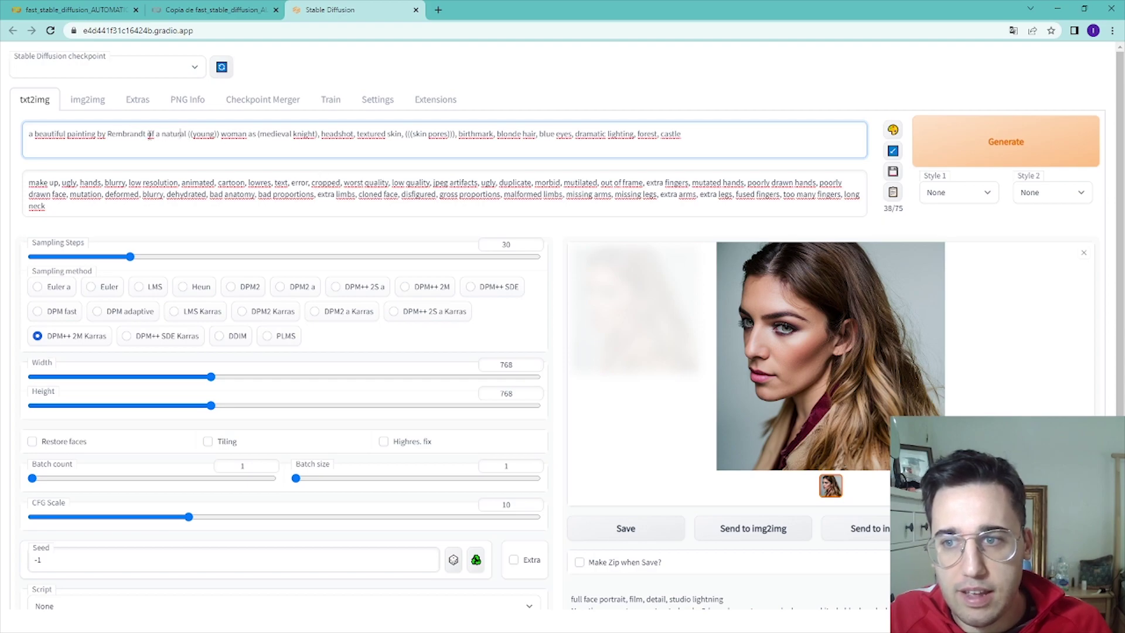
pyautogui.doubleClick(233, 134)
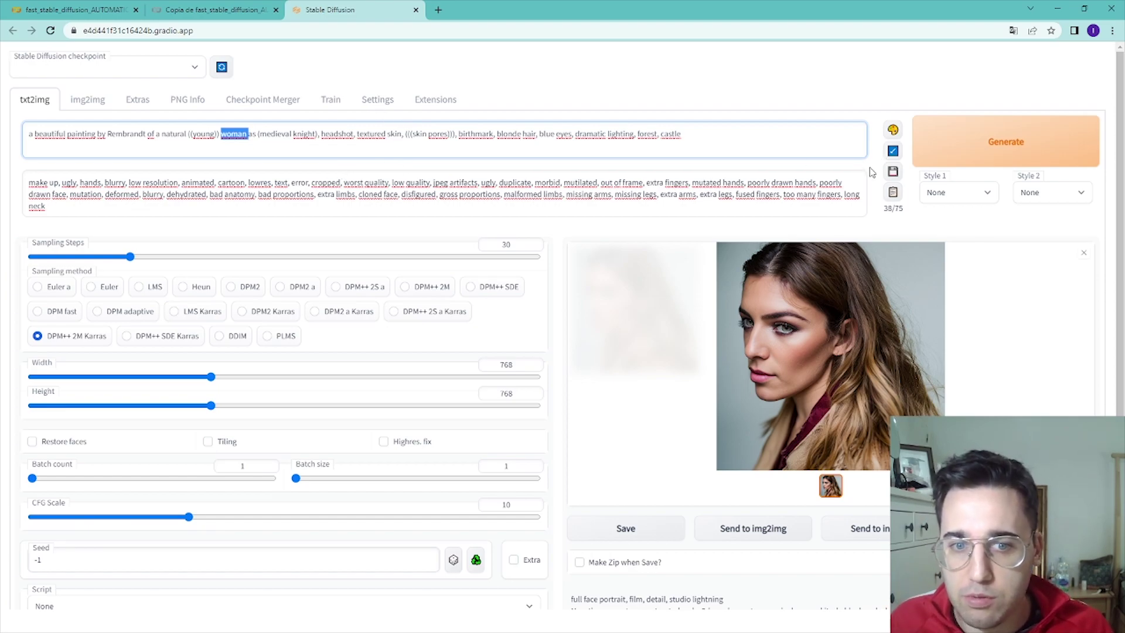
pyautogui.click(948, 146)
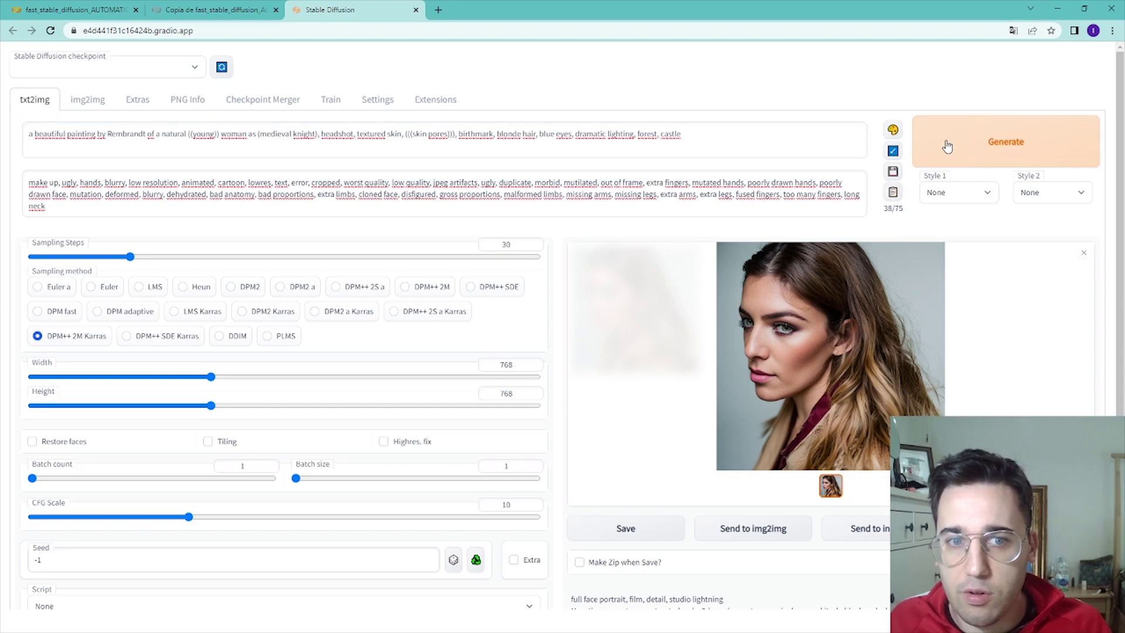
# Step: Open the Stable Diffusion prompting cheatsheet at moritz.pm/posts/parameters in a new browser tab
pyautogui.hotkey('ctrl', 't')
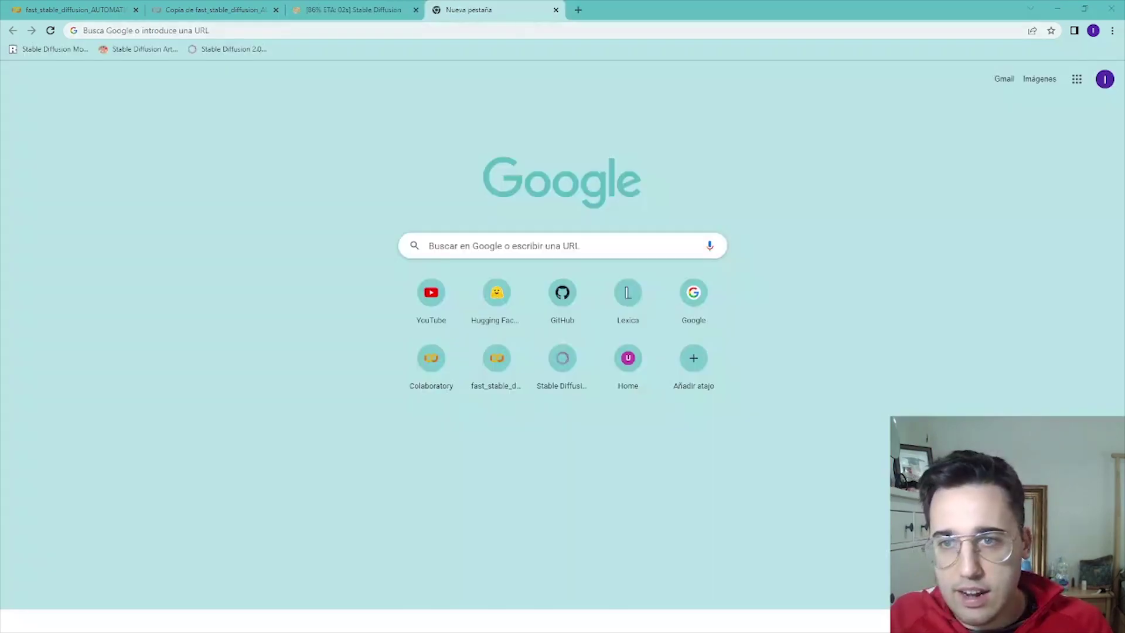
pyautogui.click(467, 31)
pyautogui.write('https://moritz.pm/posts/parameters')
pyautogui.press('Return')
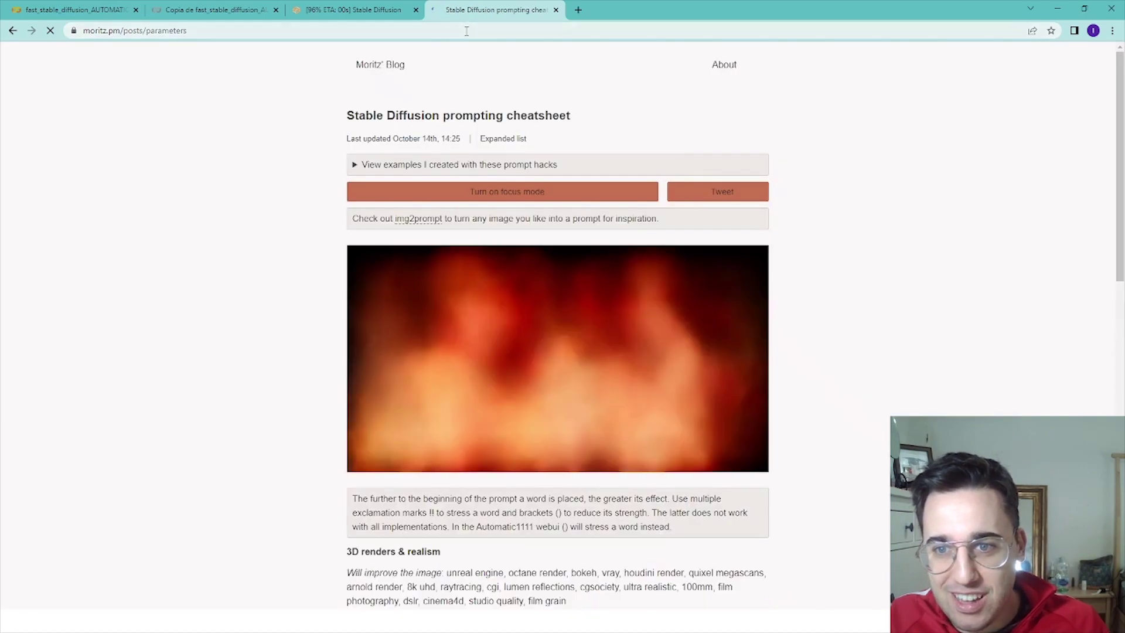
# Step: Examine the cheatsheet's keyword categories, especially the Detail keywords and the note on negative prompts
pyautogui.scroll(-3, 462, 185)
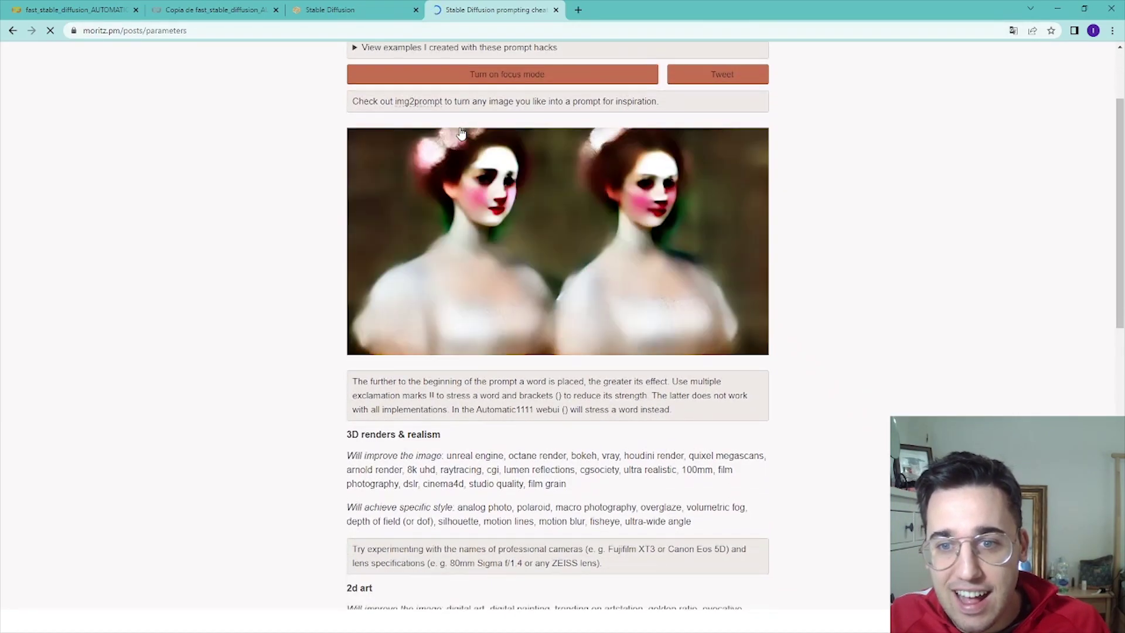
pyautogui.scroll(-3, 463, 185)
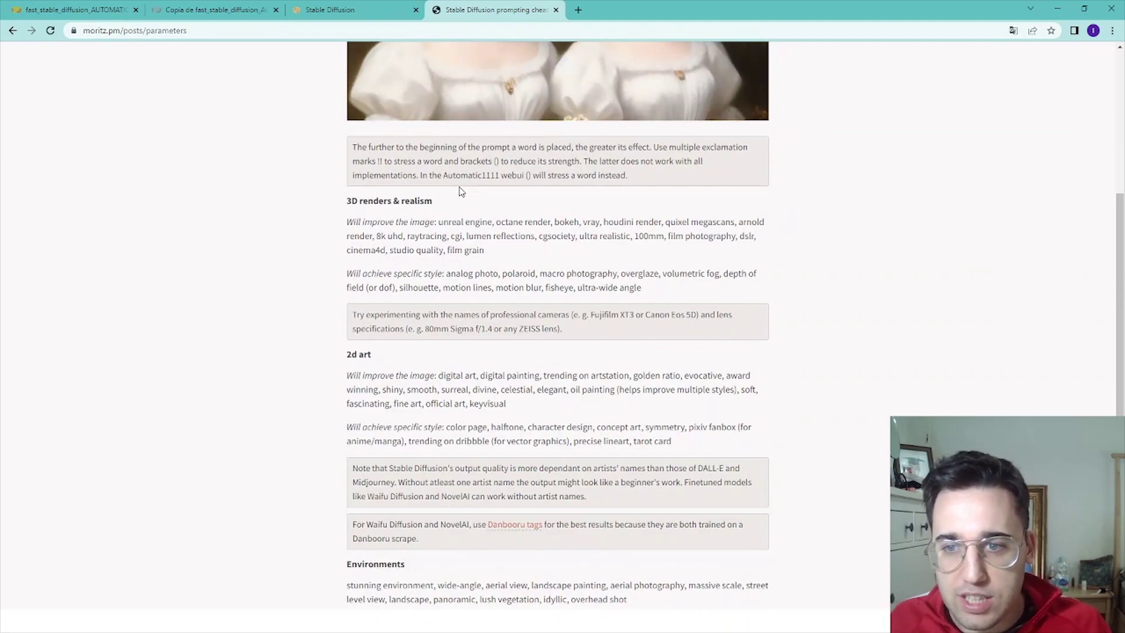
pyautogui.scroll(-2, 452, 281)
pyautogui.scroll(-3, 349, 254)
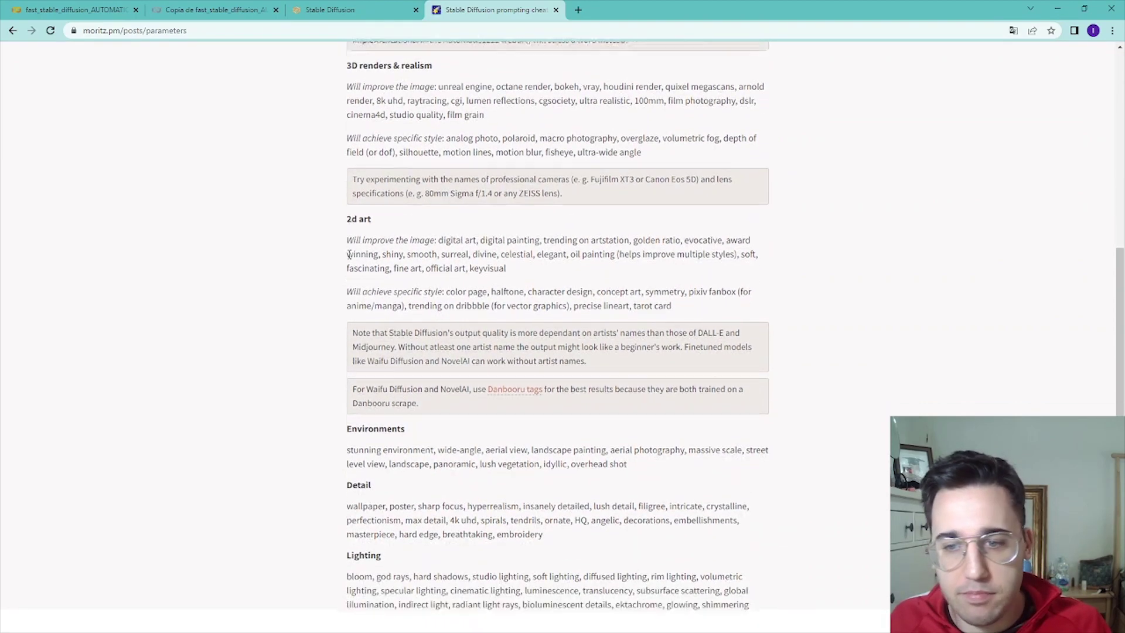
pyautogui.moveTo(347, 346); pyautogui.dragTo(573, 381)
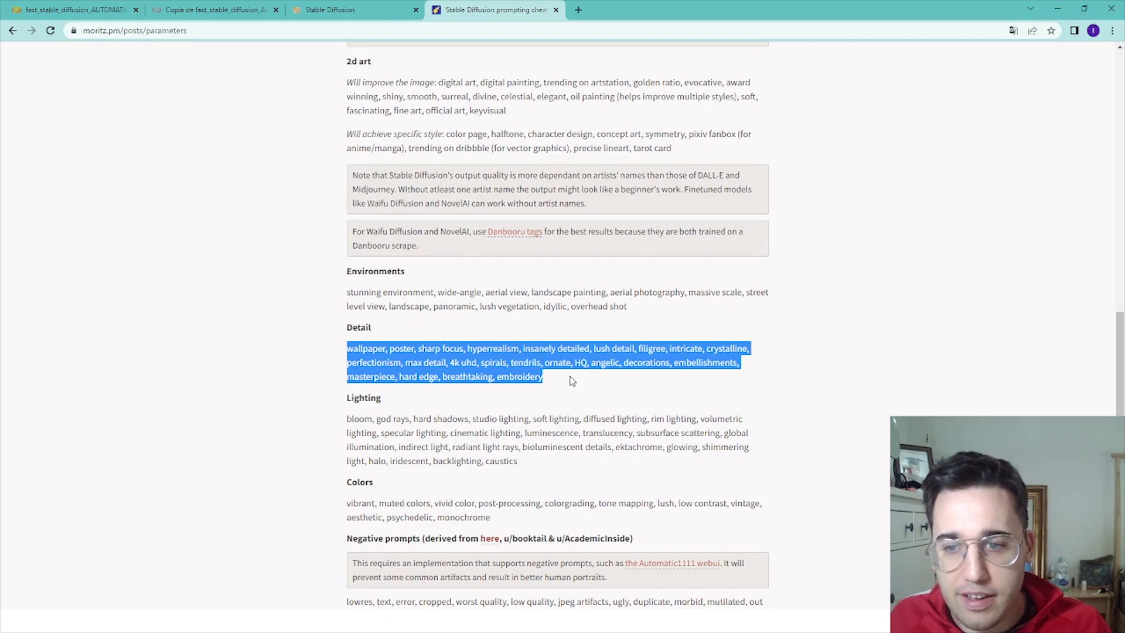
pyautogui.moveTo(352, 563); pyautogui.dragTo(657, 583)
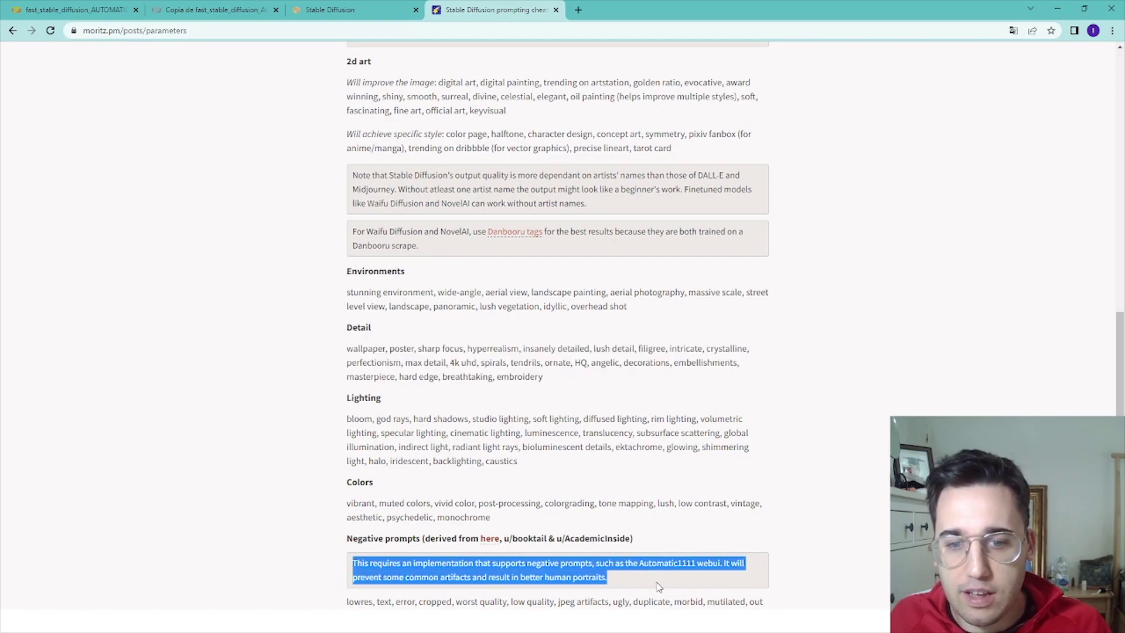
pyautogui.click(697, 468)
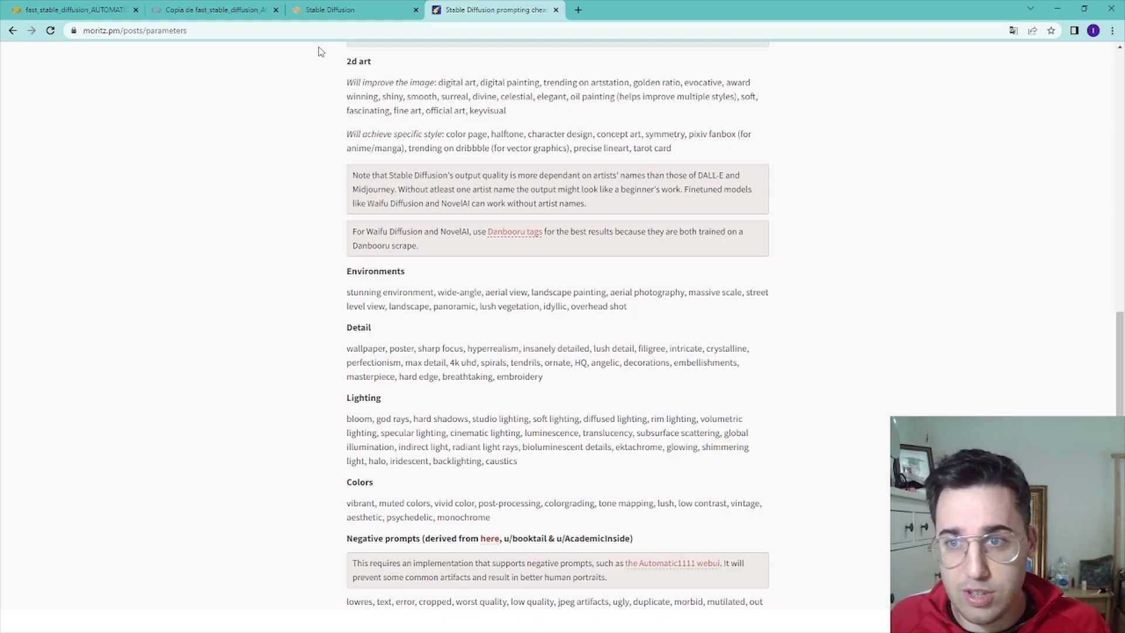
# Step: Return to the Stable Diffusion web UI and view the generated medieval knight painting enlarged
pyautogui.click(343, 10)
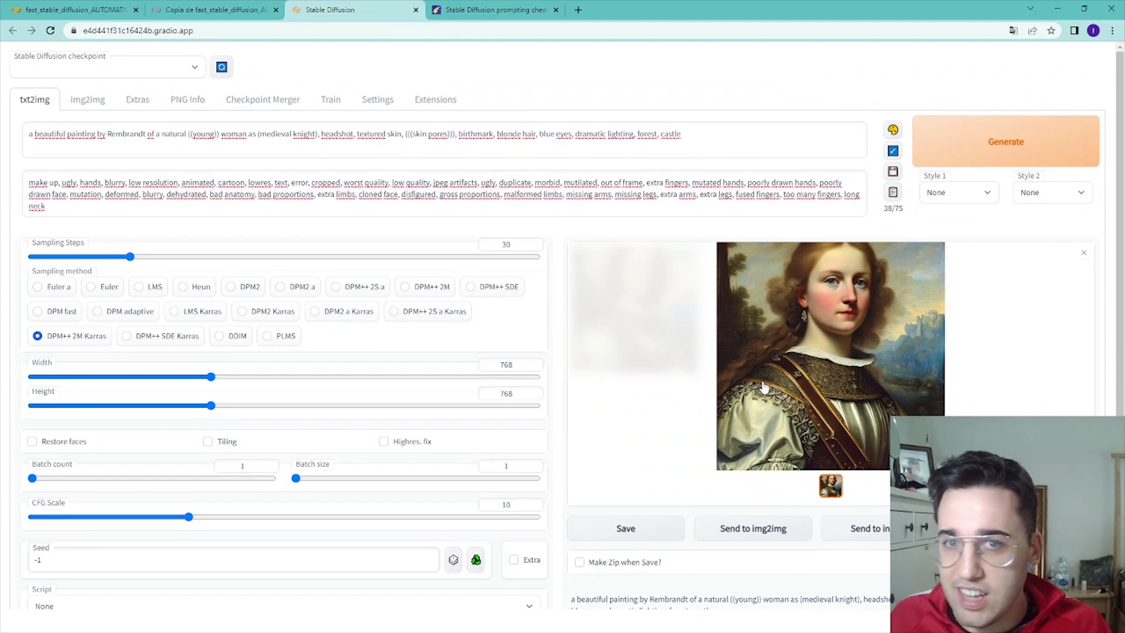
pyautogui.click(763, 387)
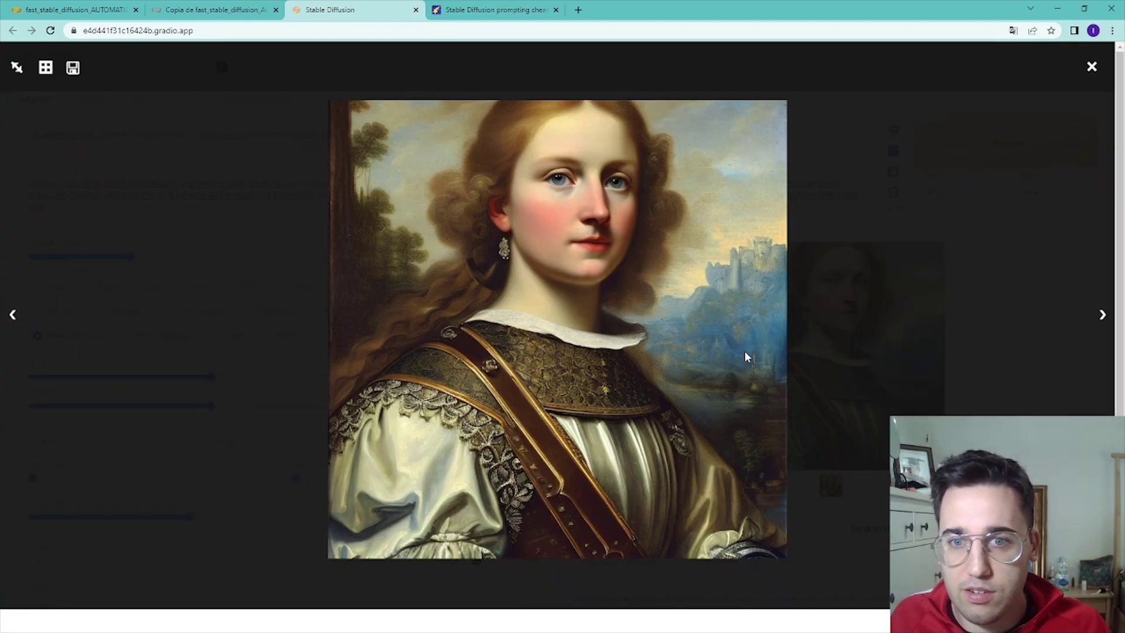
pyautogui.press('Escape')
# Step: Generate another medieval knight painting from the same prompt and view it enlarged
pyautogui.click(943, 155)
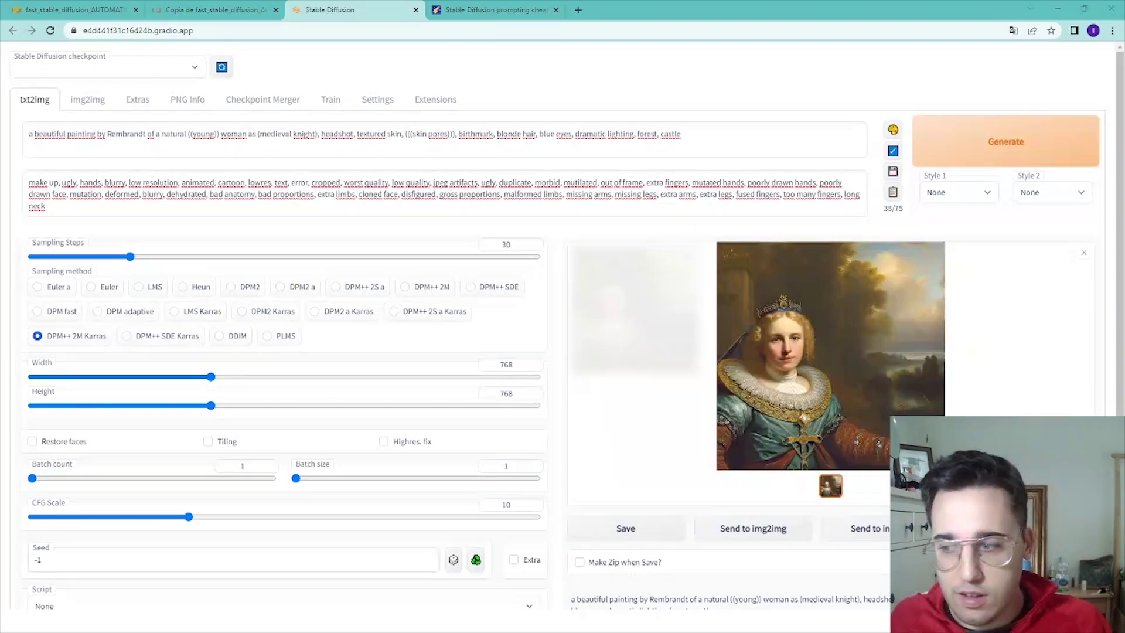
pyautogui.click(791, 321)
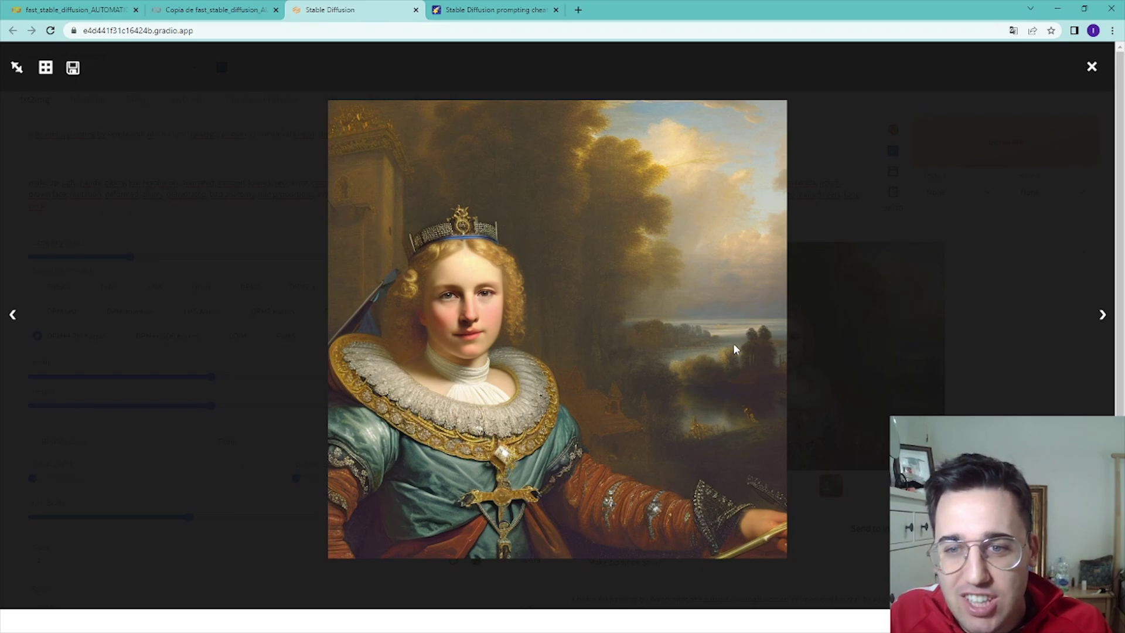
pyautogui.click(924, 250)
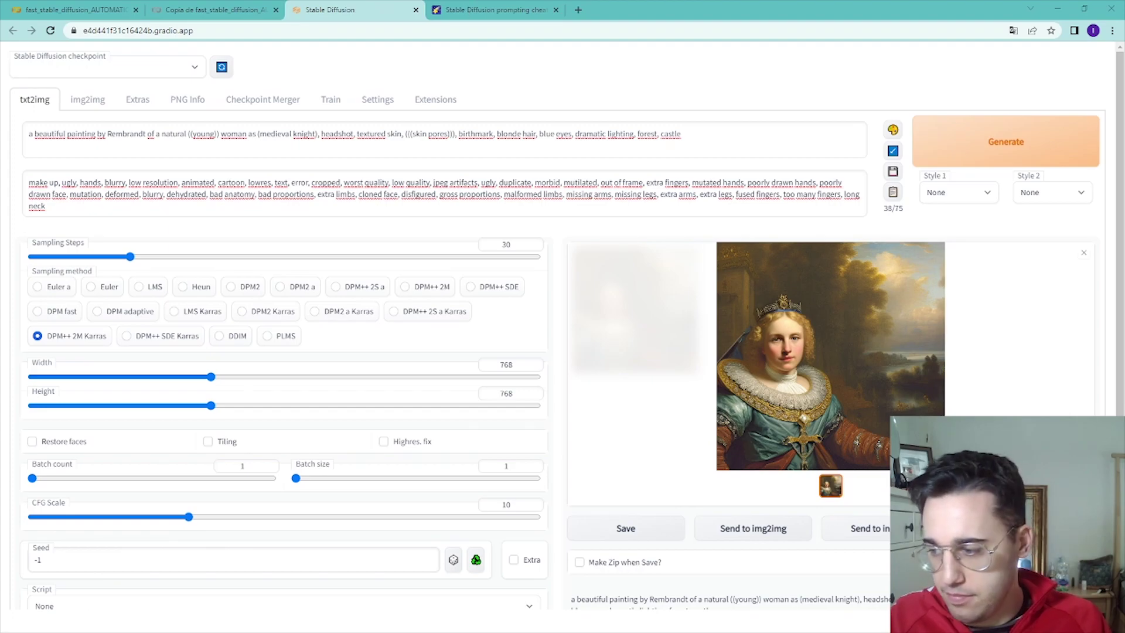
# Step: Replace the prompt with the copied "photorealistic painting of a forgotten pond at night" text and check the generation settings
pyautogui.hotkey('ctrl', 'a')
pyautogui.hotkey('ctrl', 'v')
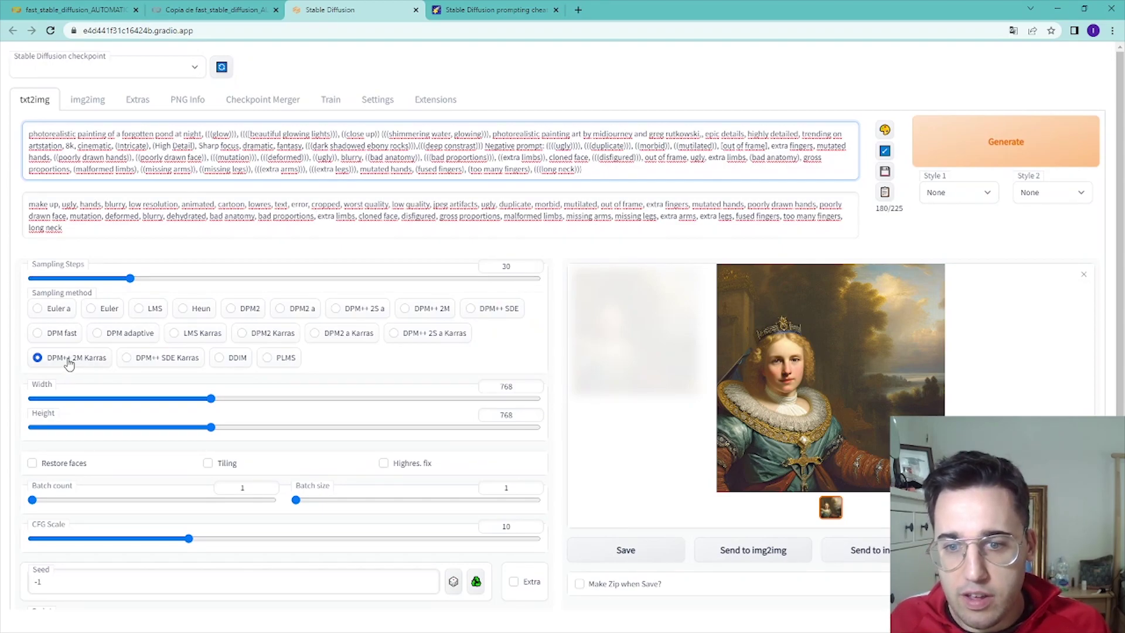
pyautogui.scroll(-1, 404, 410)
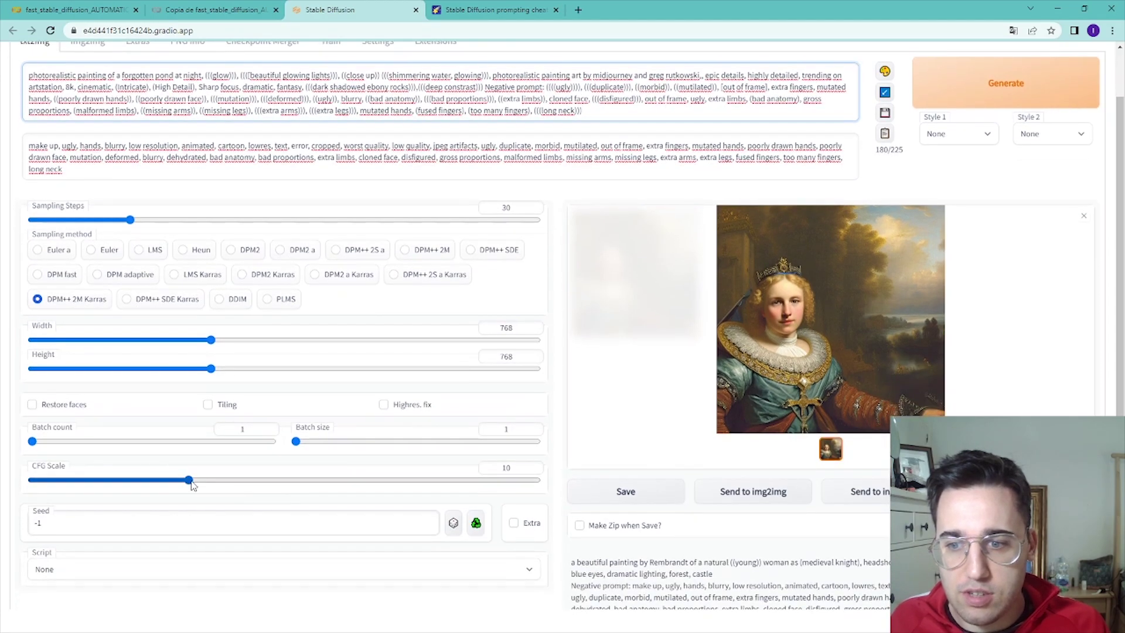
pyautogui.scroll(1, 211, 487)
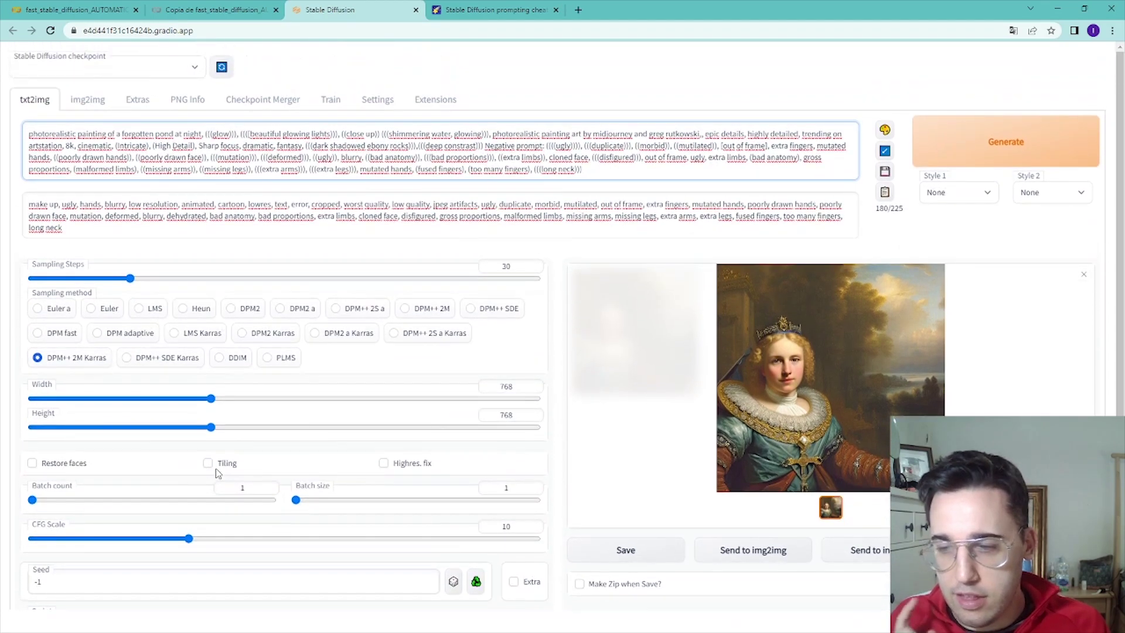
# Step: View the last medieval knight painting enlarged again and close the preview
pyautogui.click(836, 415)
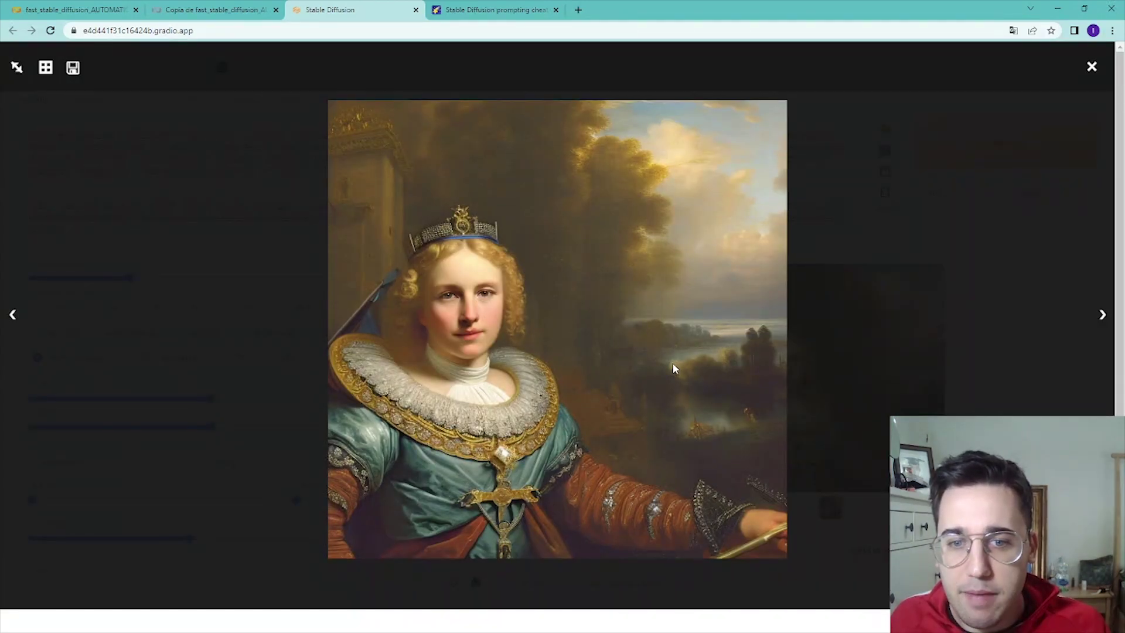
pyautogui.click(909, 294)
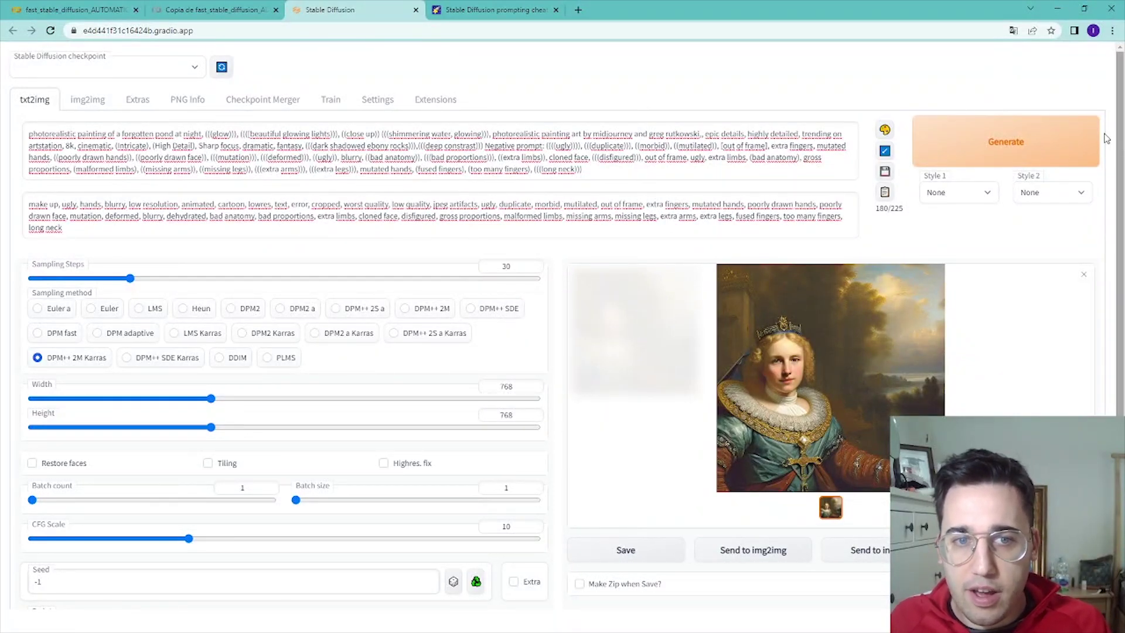
# Step: Generate the forgotten pond image, start a second generation with the same prompt, and open the pond image enlarged
pyautogui.click(1009, 142)
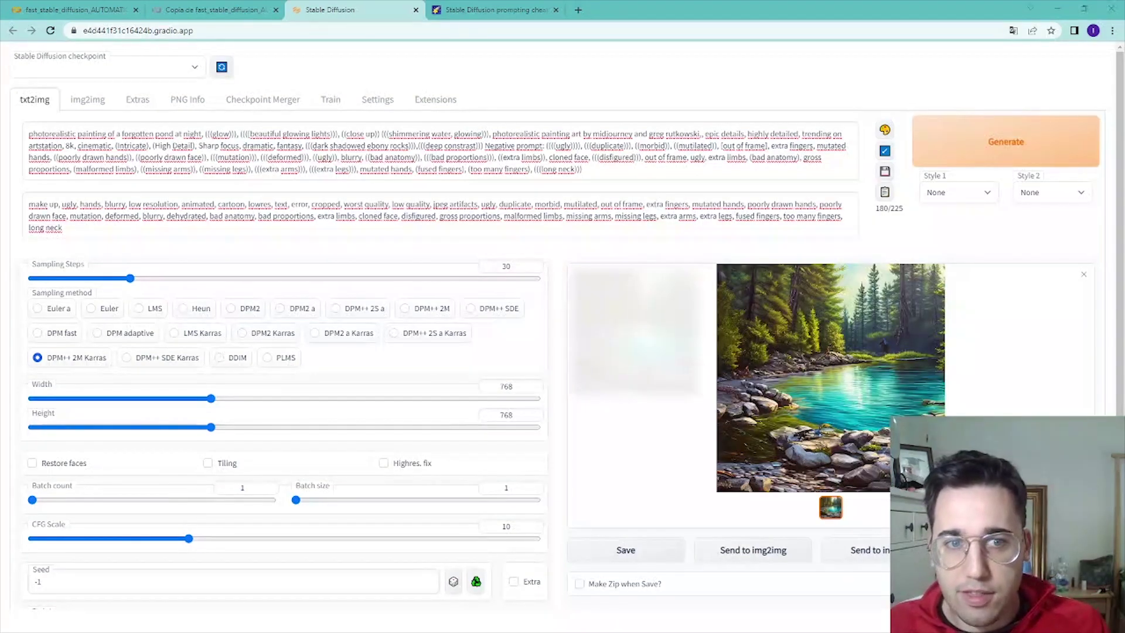
pyautogui.click(969, 156)
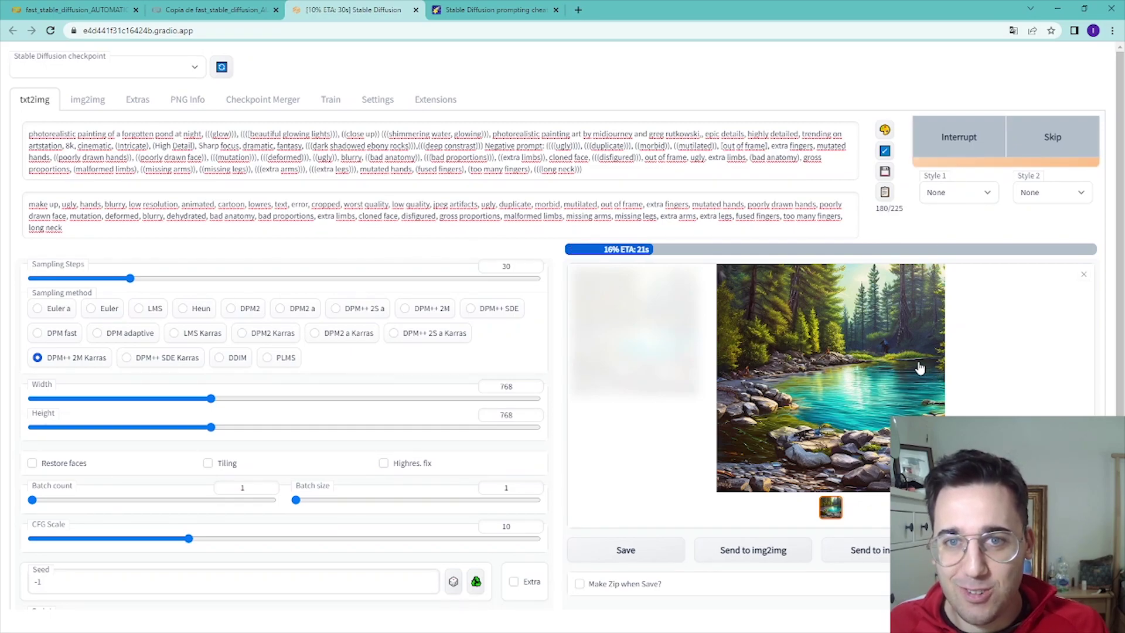
pyautogui.click(931, 372)
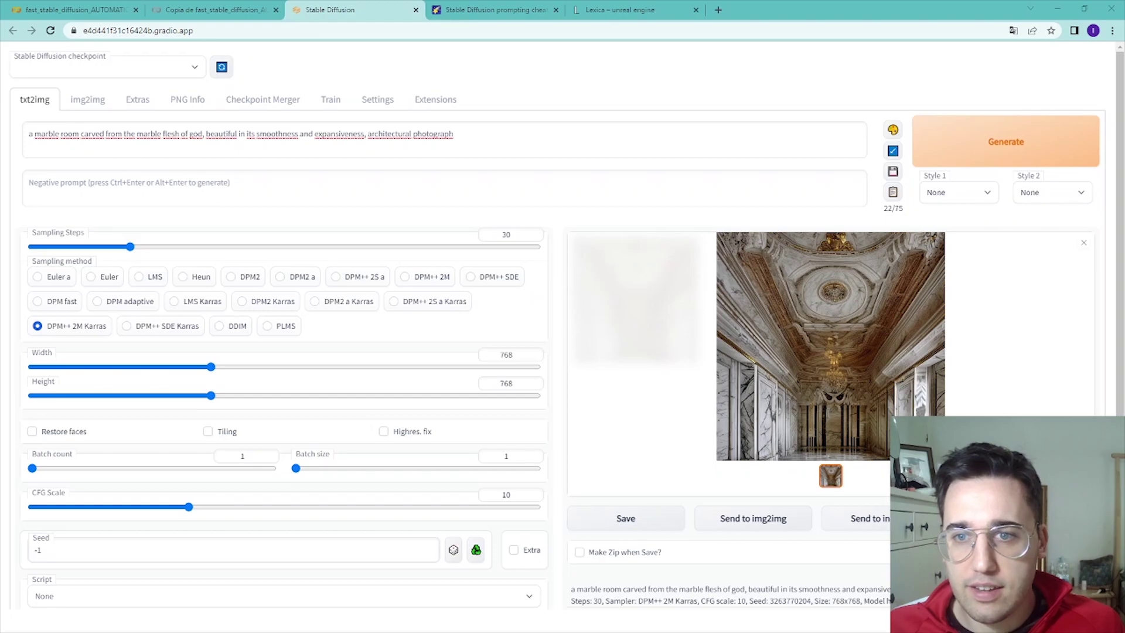
pyautogui.moveTo(453, 135); pyautogui.dragTo(72, 134)
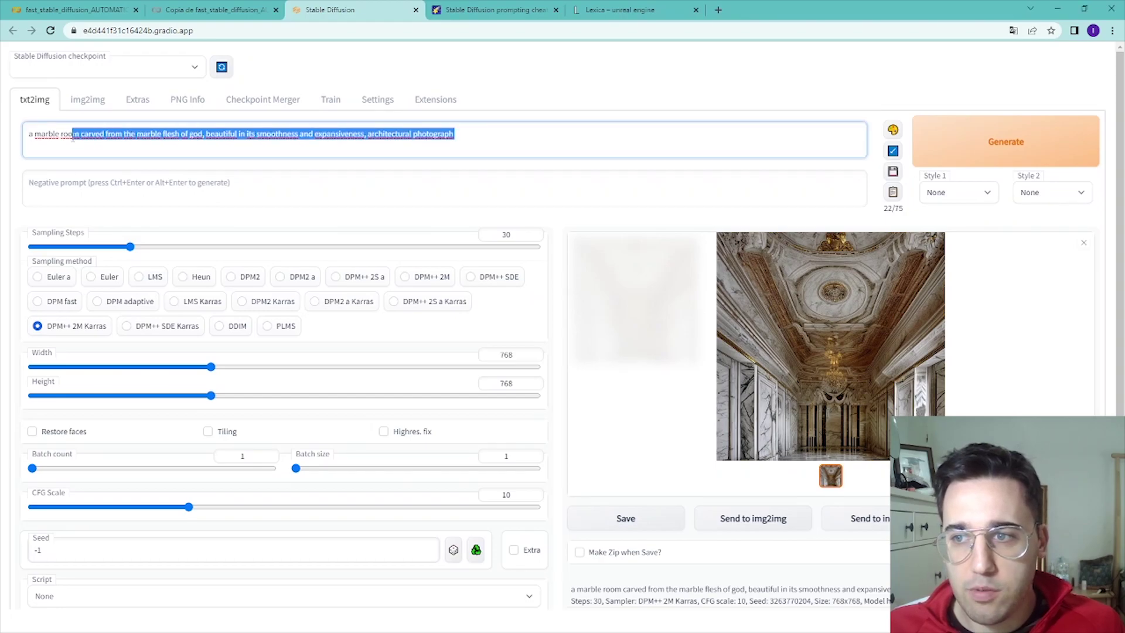
pyautogui.click(452, 147)
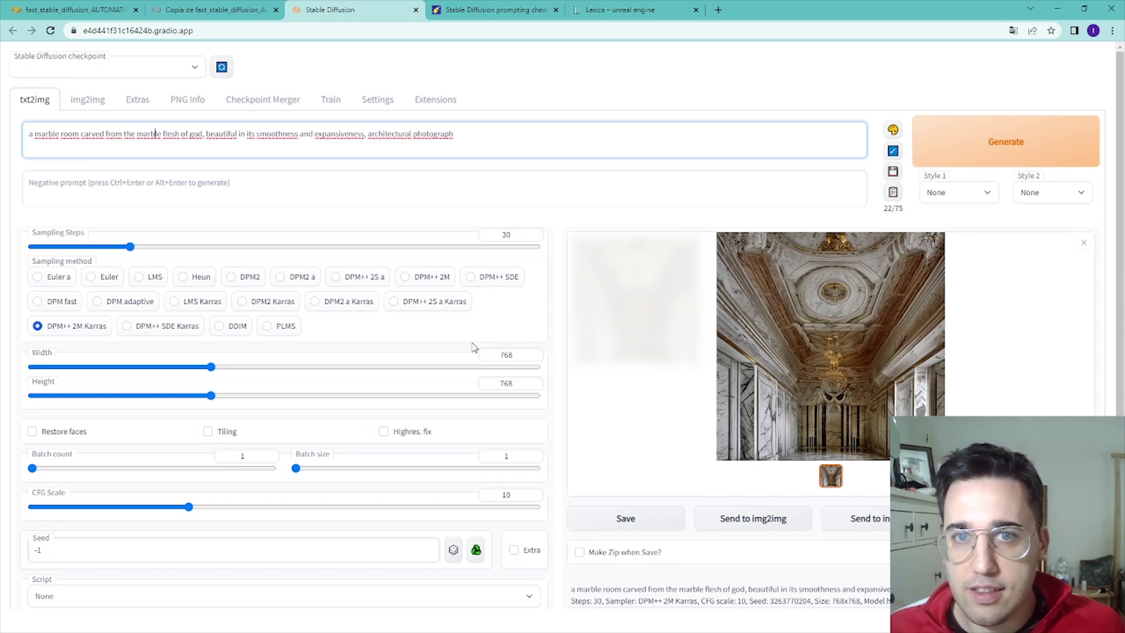
# Step: View the generated marble room image enlarged and close the Lexica page
pyautogui.click(868, 304)
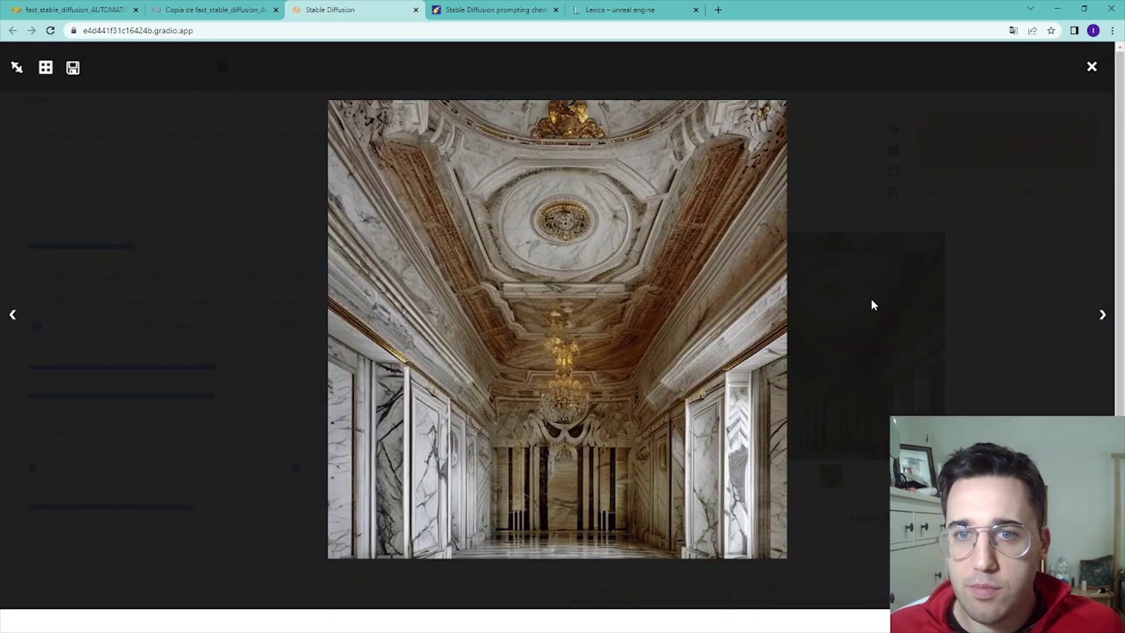
pyautogui.click(871, 304)
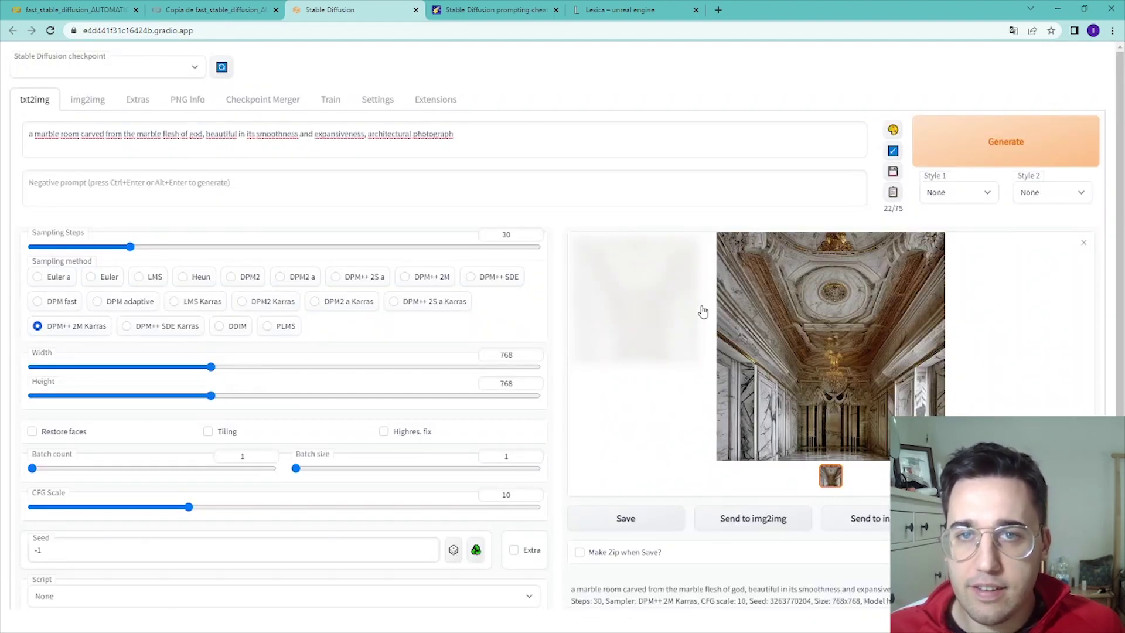
pyautogui.click(695, 9)
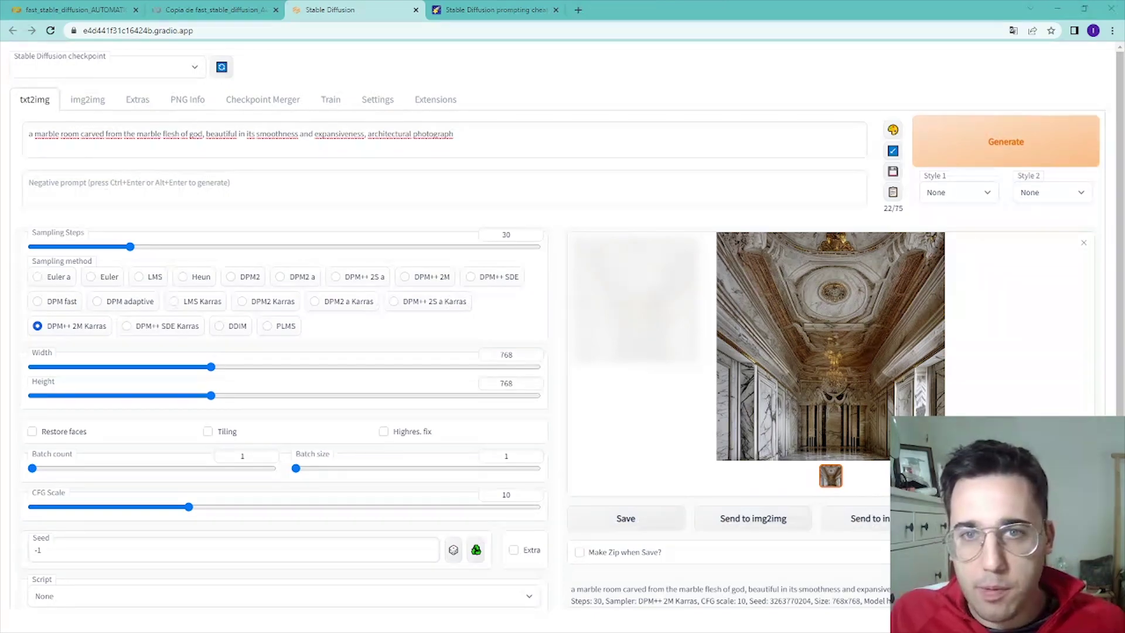
# Step: Replace the prompt with the copied "Professional painting of a happy wall-e robot surrounded by trees" text and generate the image
pyautogui.hotkey('ctrl', 'a')
pyautogui.hotkey('ctrl', 'v')
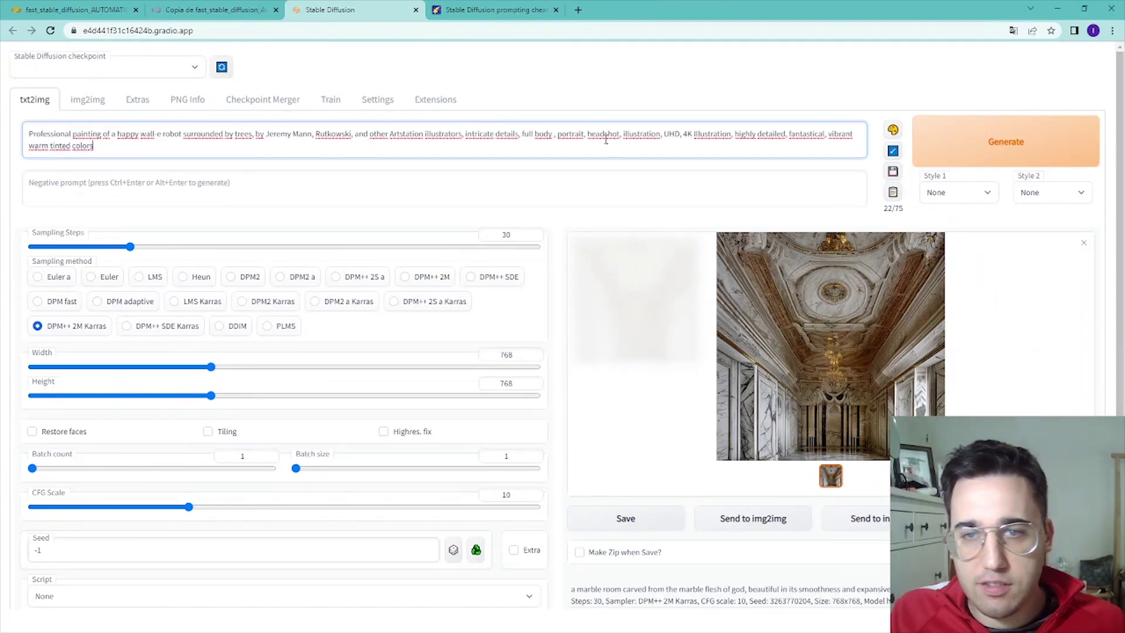
pyautogui.click(992, 133)
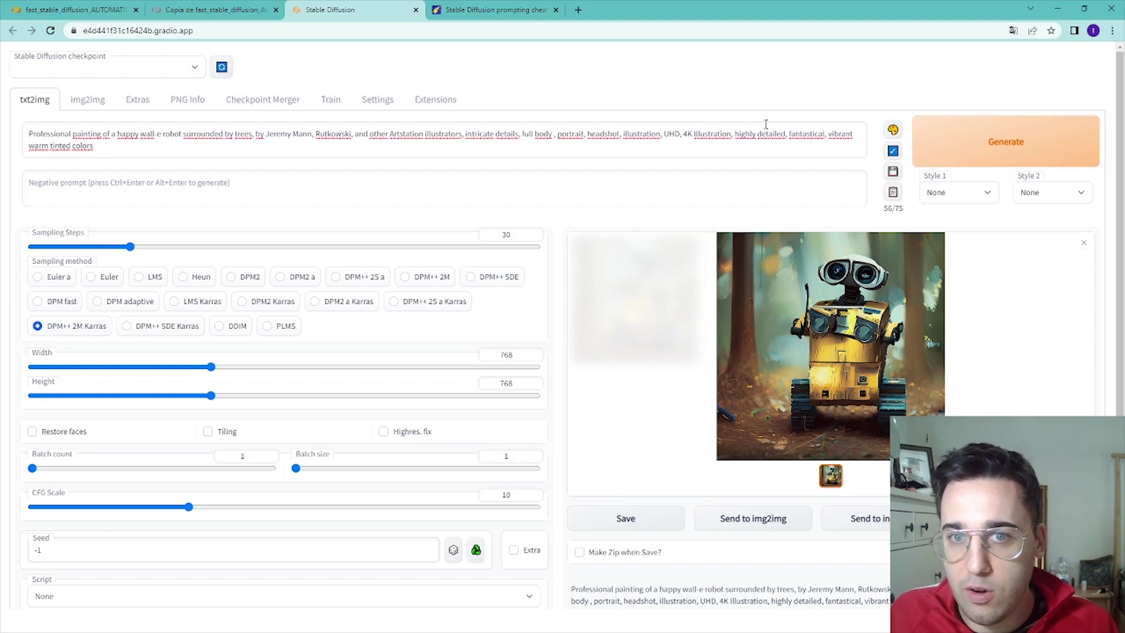
# Step: View the generated wall-e robot painting enlarged twice, closing the preview each time
pyautogui.click(905, 370)
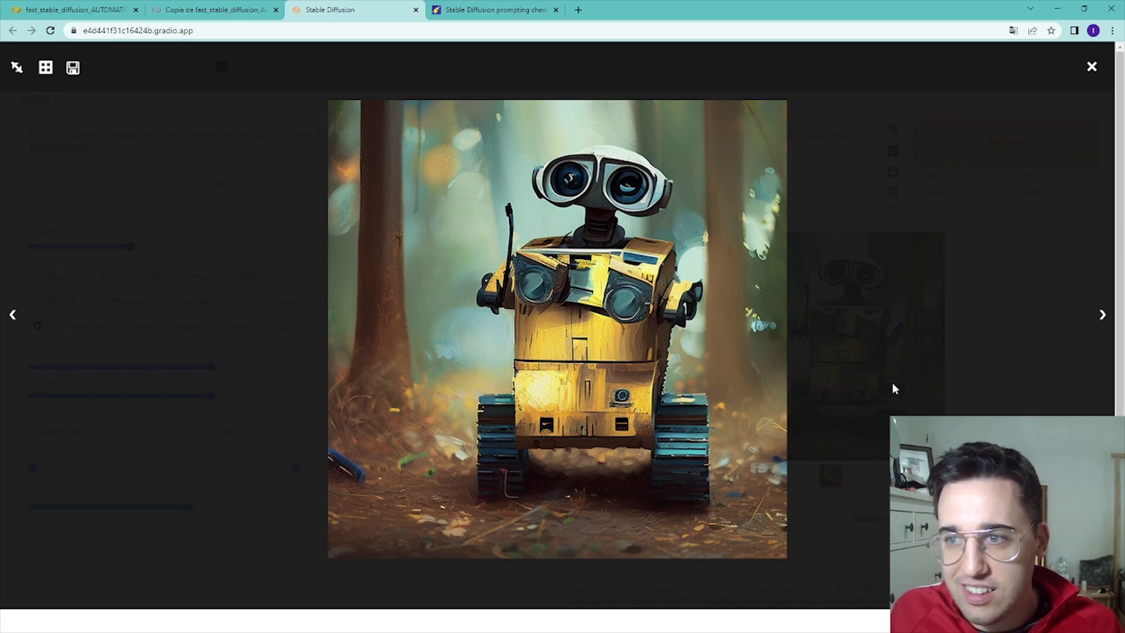
pyautogui.click(894, 386)
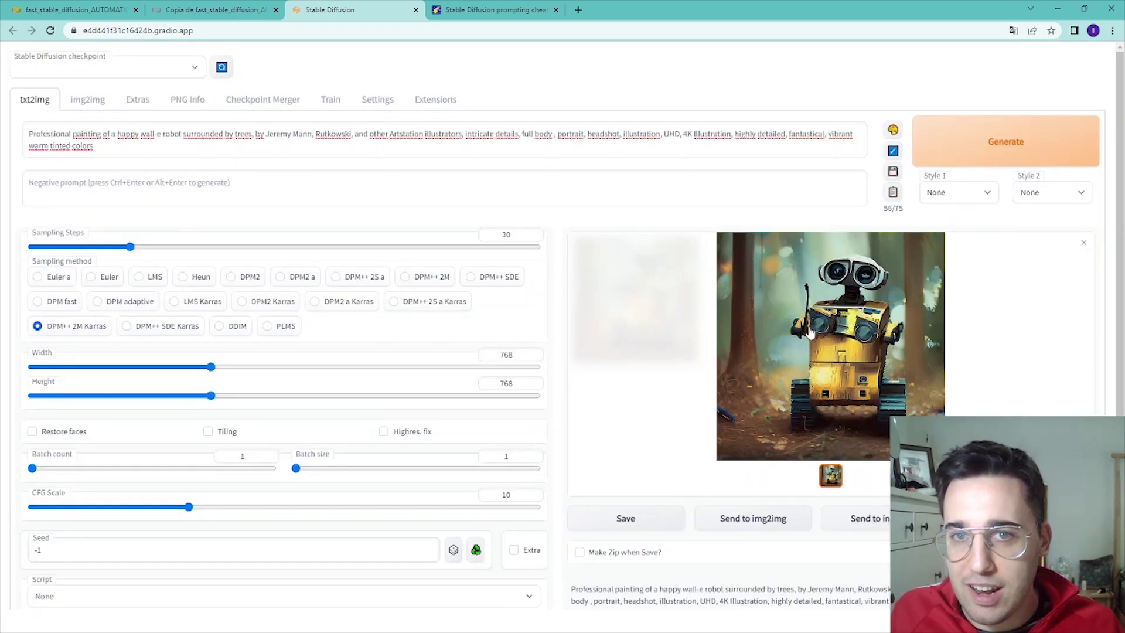
pyautogui.click(835, 324)
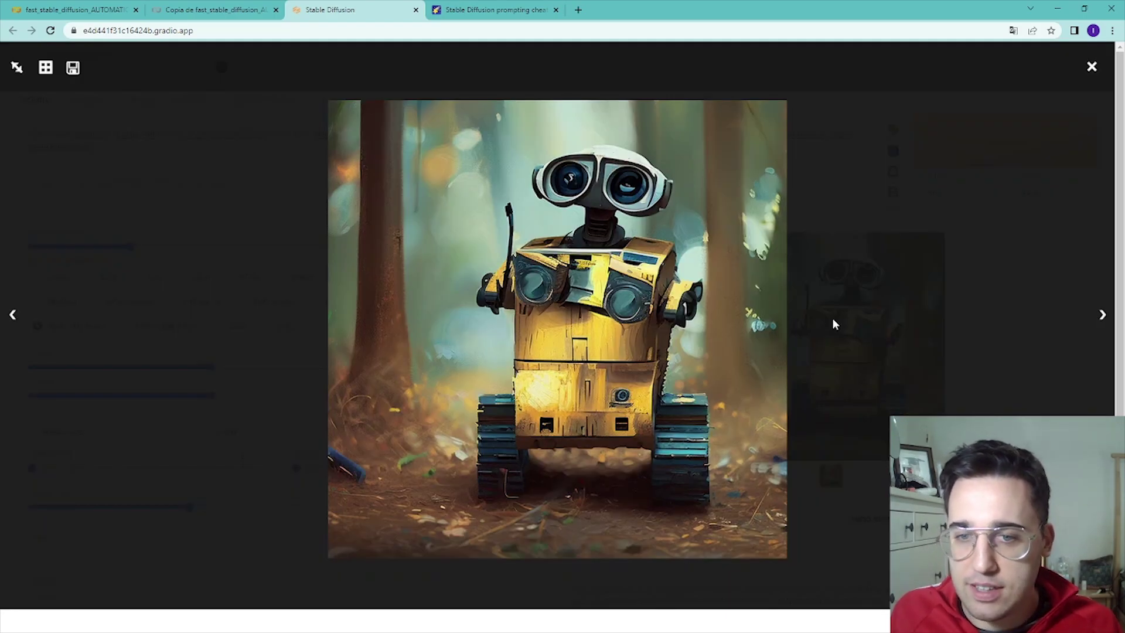
pyautogui.click(835, 324)
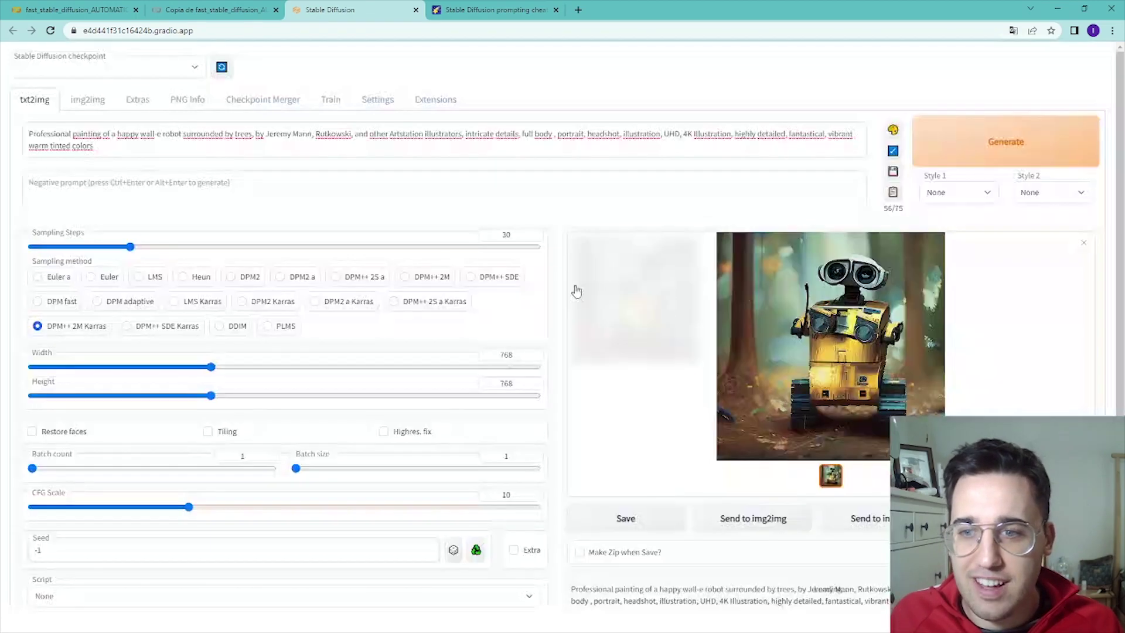